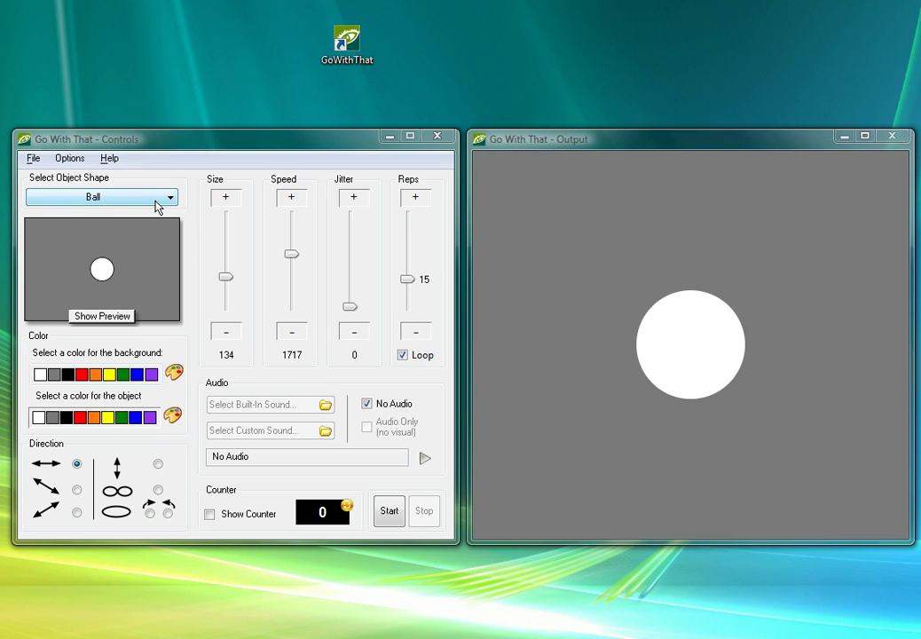
Step: Try the Oval, Line, Diamond and Square object shapes in turn and return the object to Ball
left_click(156, 207)
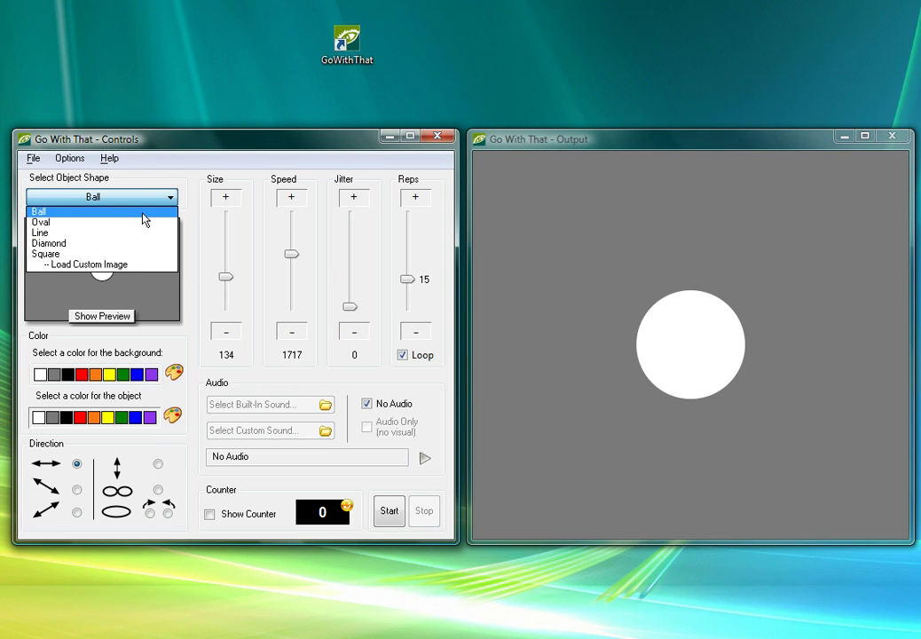
left_click(142, 214)
left_click(144, 204)
left_click(136, 222)
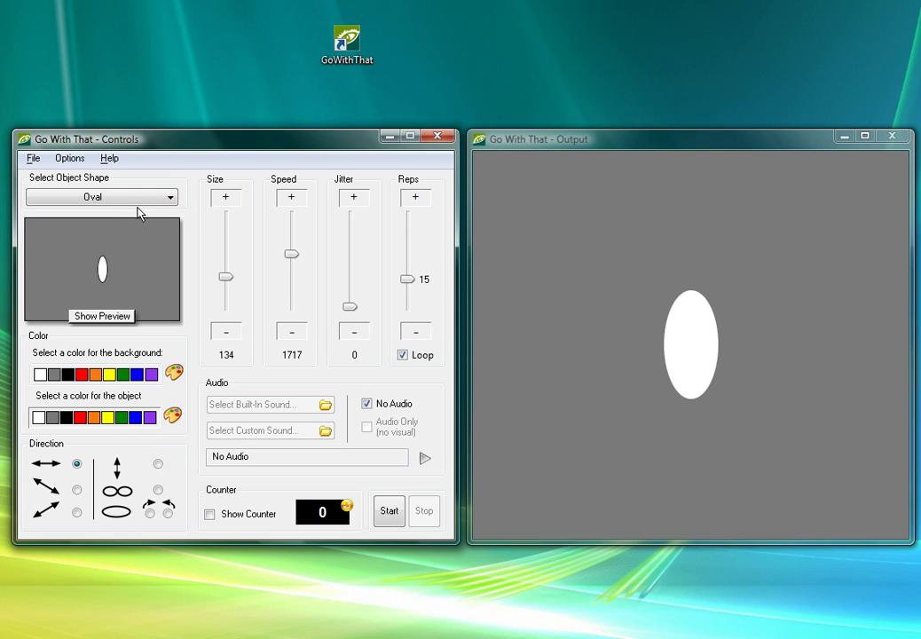
left_click(139, 202)
left_click(130, 233)
left_click(135, 200)
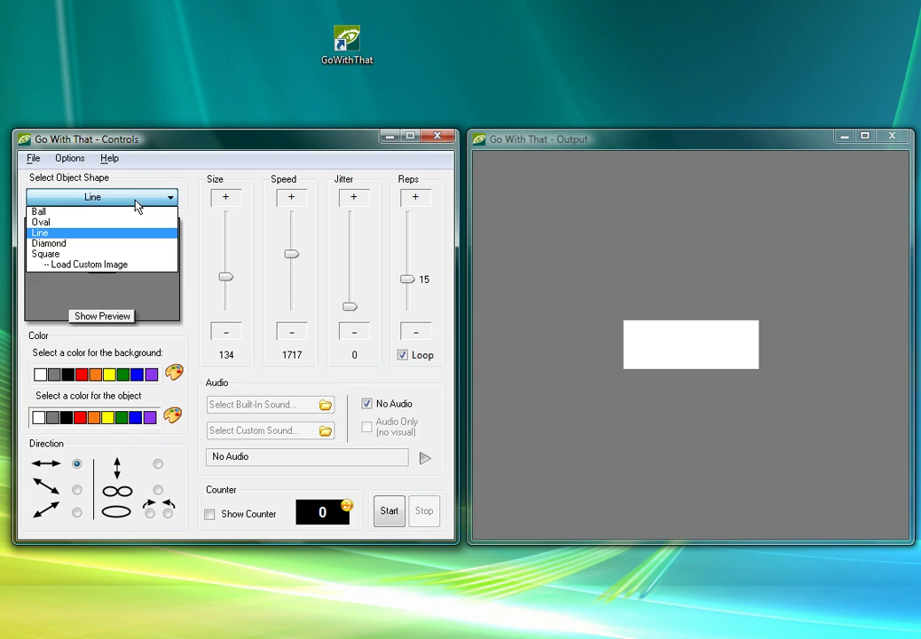
left_click(124, 244)
left_click(136, 200)
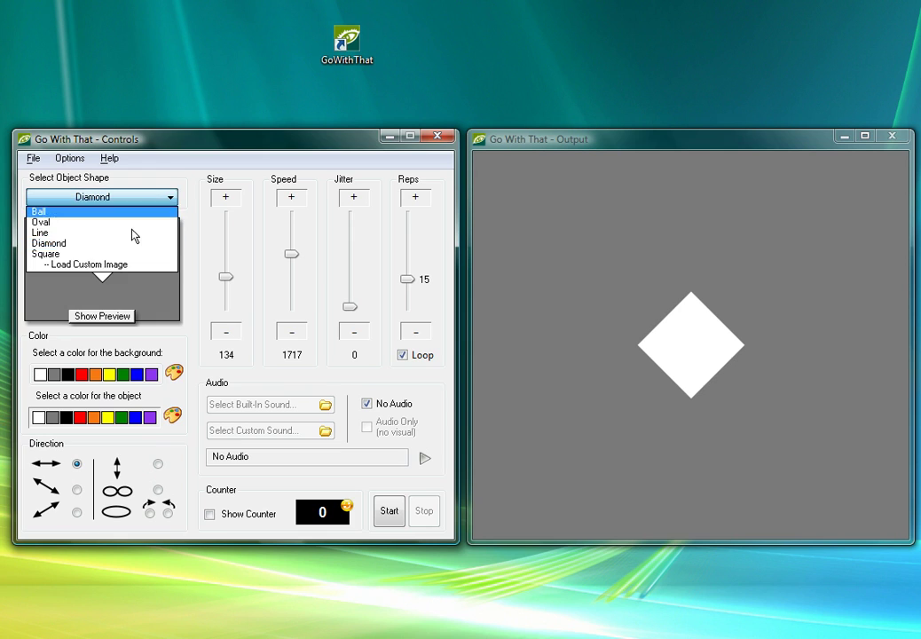
left_click(124, 256)
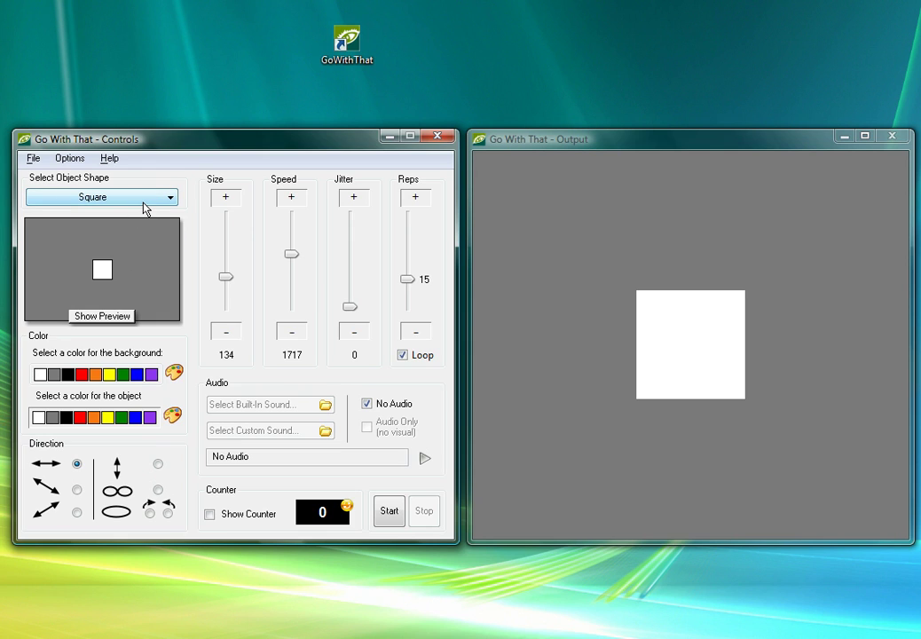
left_click(144, 204)
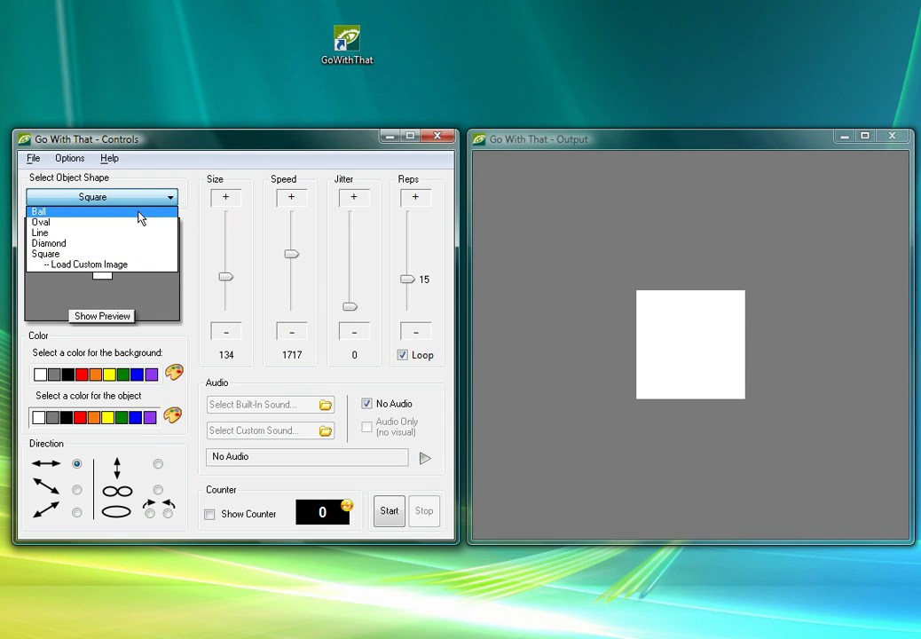
left_click(140, 214)
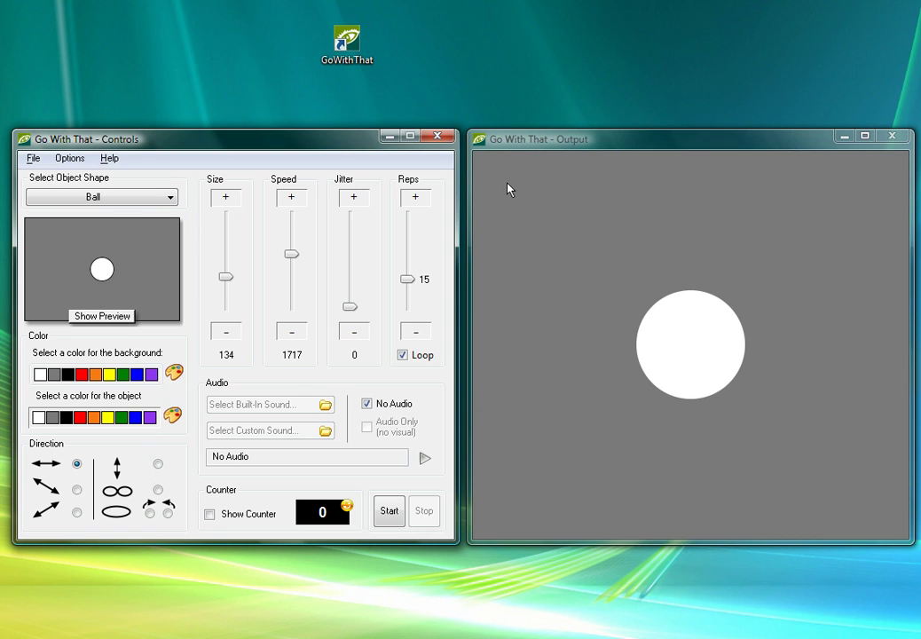
mouse_move(579, 149)
left_mouse_down()
mouse_move(812, 115)
mouse_move(920, 127)
mouse_move(752, 159)
mouse_move(561, 143)
mouse_move(589, 148)
mouse_move(579, 144)
left_mouse_up()
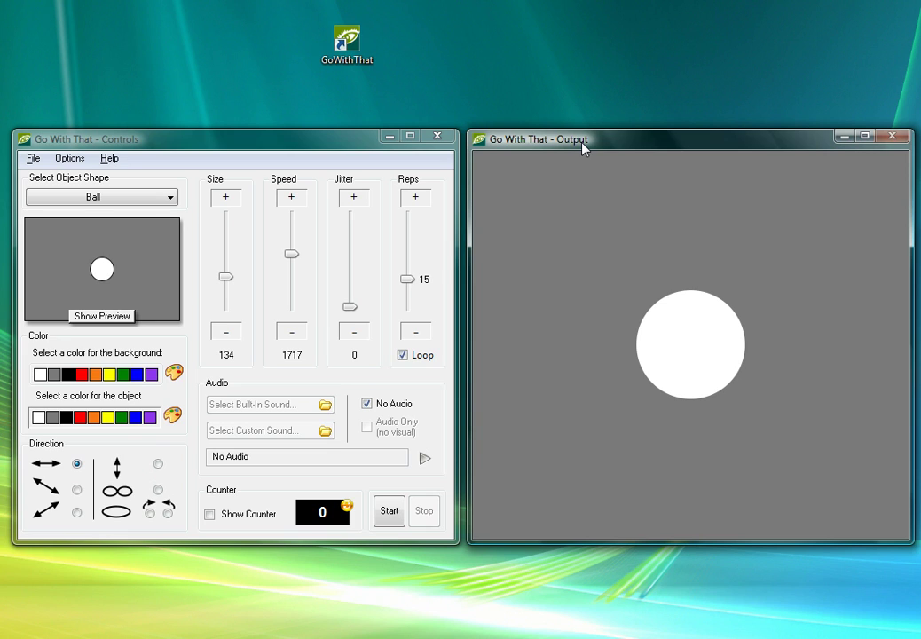
mouse_move(583, 143)
left_mouse_down()
mouse_move(598, 155)
mouse_move(611, 121)
mouse_move(573, 144)
mouse_move(583, 110)
mouse_move(583, 151)
mouse_move(608, 140)
mouse_move(585, 148)
left_mouse_up()
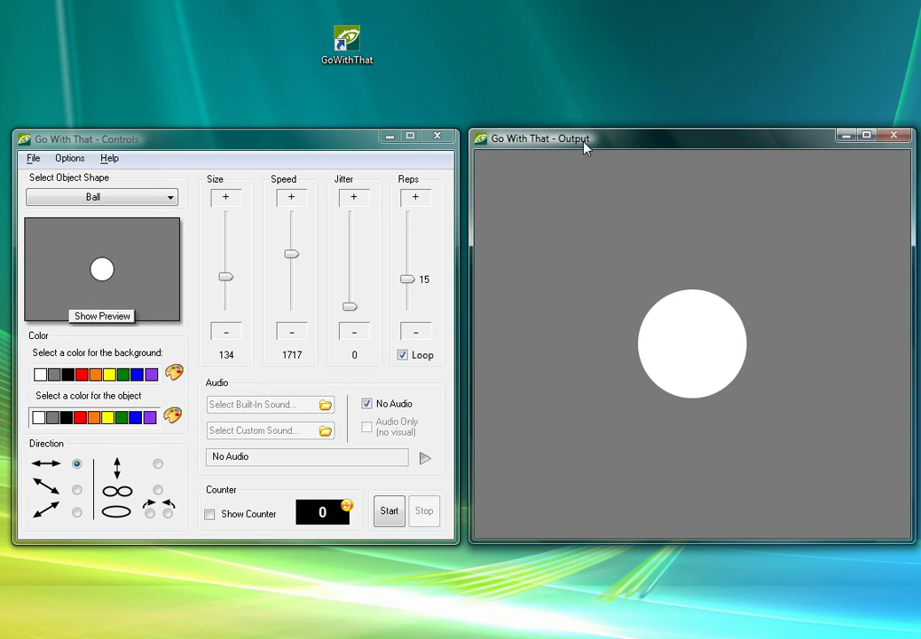
mouse_move(584, 144)
left_mouse_down()
mouse_move(591, 143)
mouse_move(578, 150)
mouse_move(581, 143)
left_mouse_up()
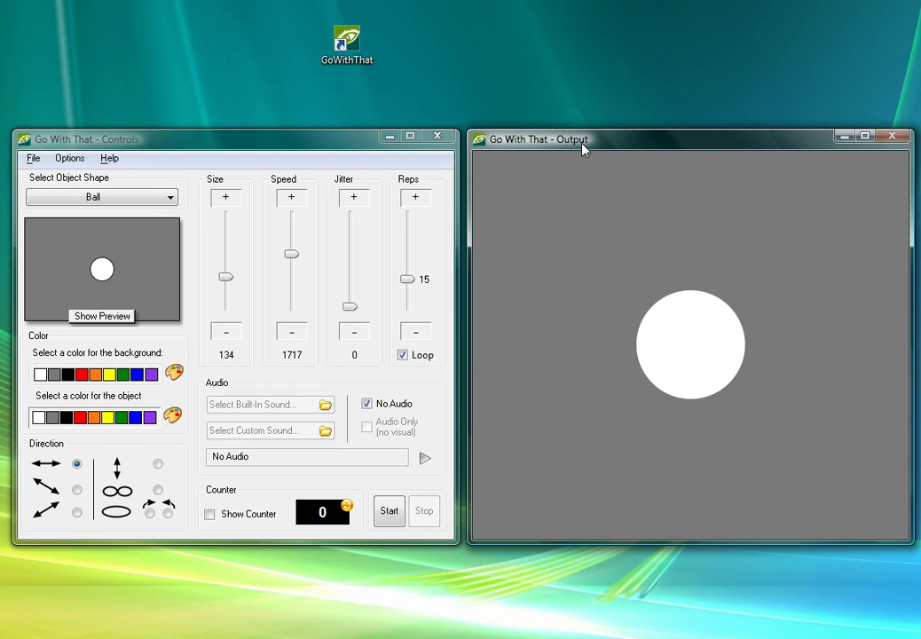
mouse_move(583, 144)
left_mouse_down()
mouse_move(649, 131)
mouse_move(734, 63)
mouse_move(691, 130)
mouse_move(595, 181)
mouse_move(581, 143)
left_mouse_up()
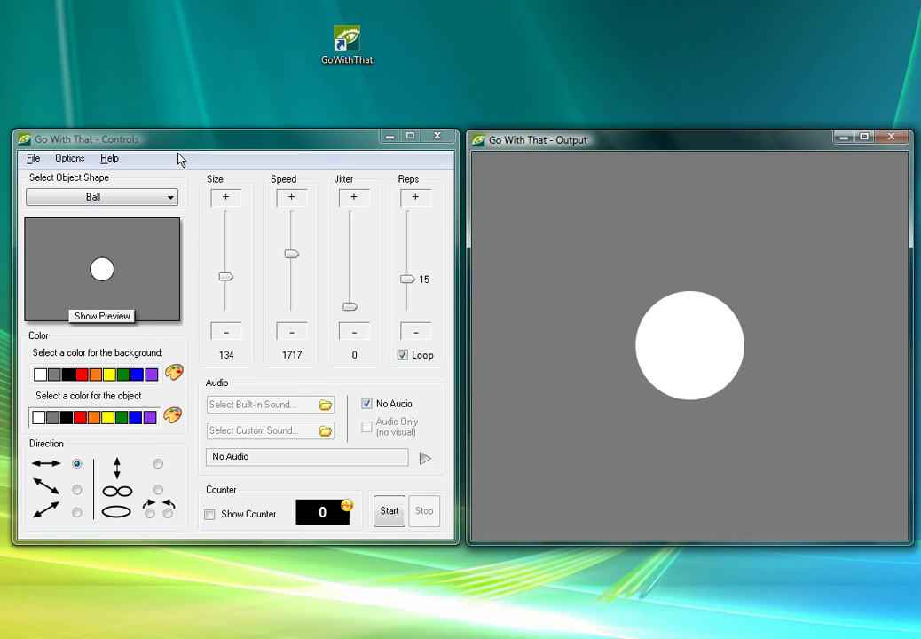
mouse_move(203, 144)
left_mouse_down()
mouse_move(207, 96)
mouse_move(200, 142)
left_mouse_up()
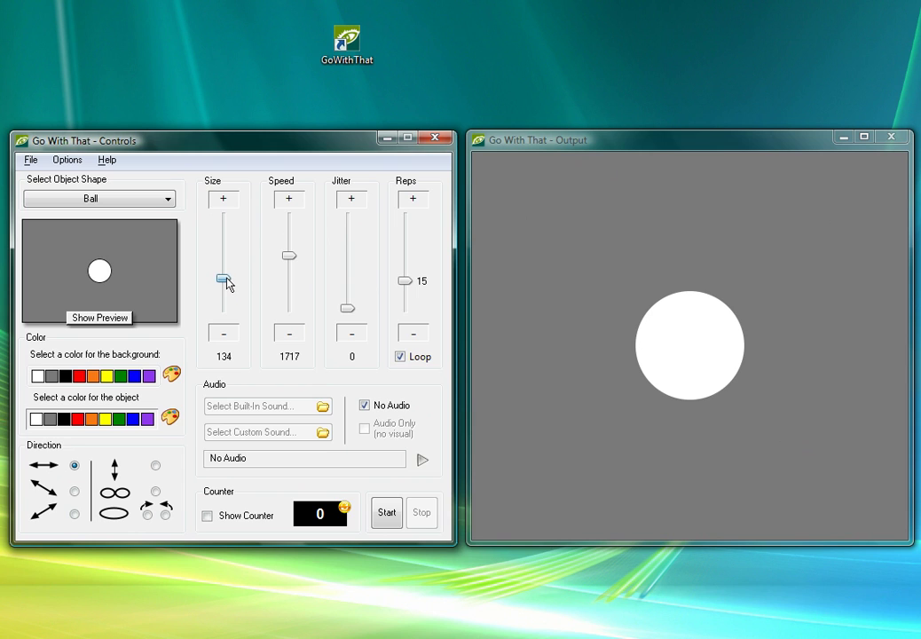
Step: Reduce the object's size to 86 and change its shape to Line
mouse_move(227, 282)
left_mouse_down()
mouse_move(233, 237)
mouse_move(226, 300)
left_mouse_up()
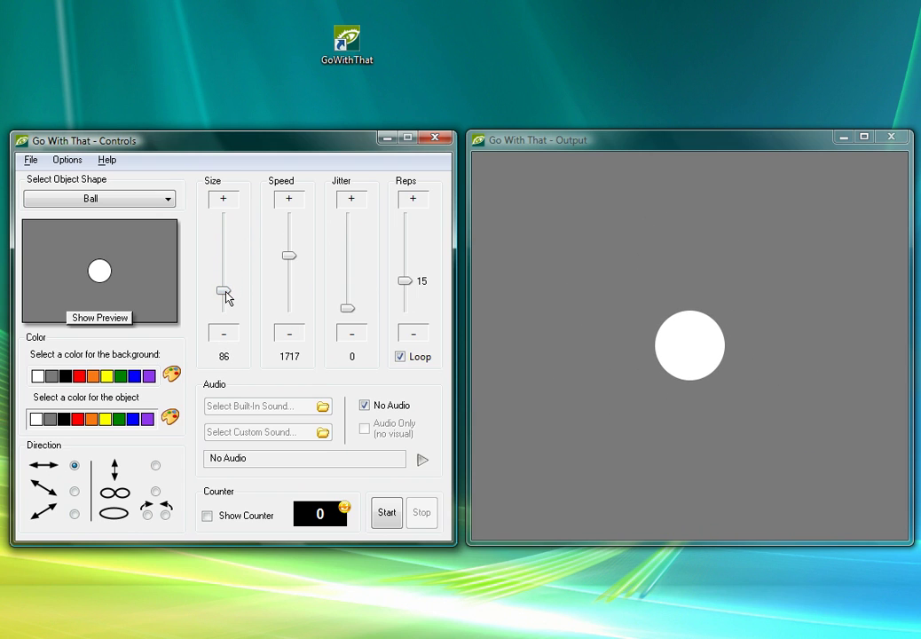
left_click(131, 202)
left_click(113, 234)
left_click(128, 202)
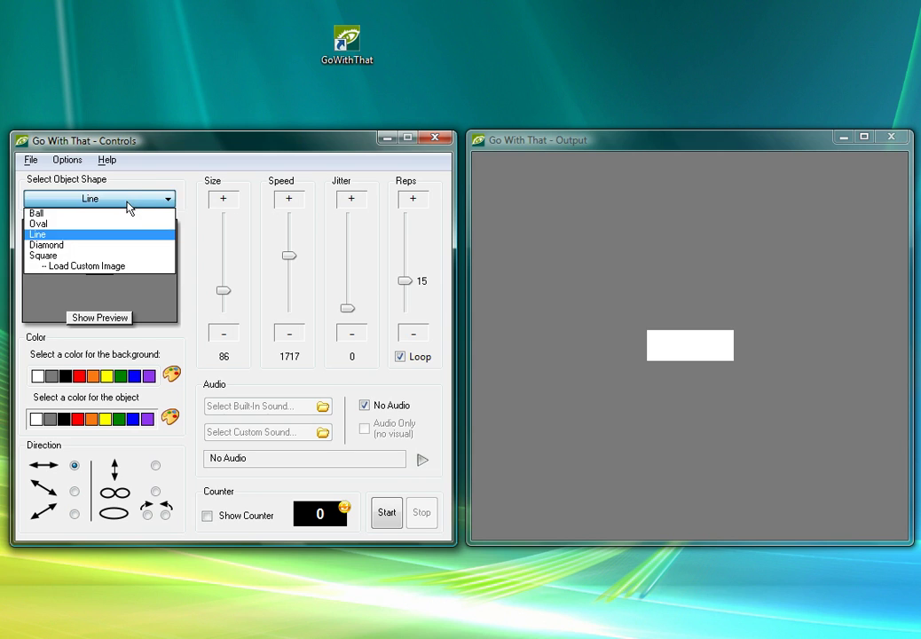
left_click(128, 203)
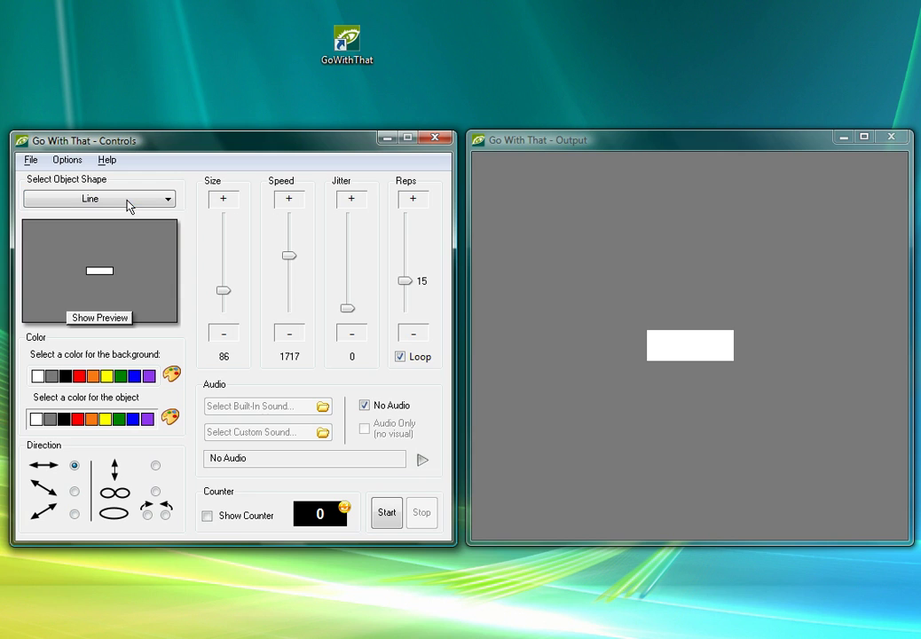
Step: Try a blue background and an orange object, restoring the gray background and white object
left_click(134, 377)
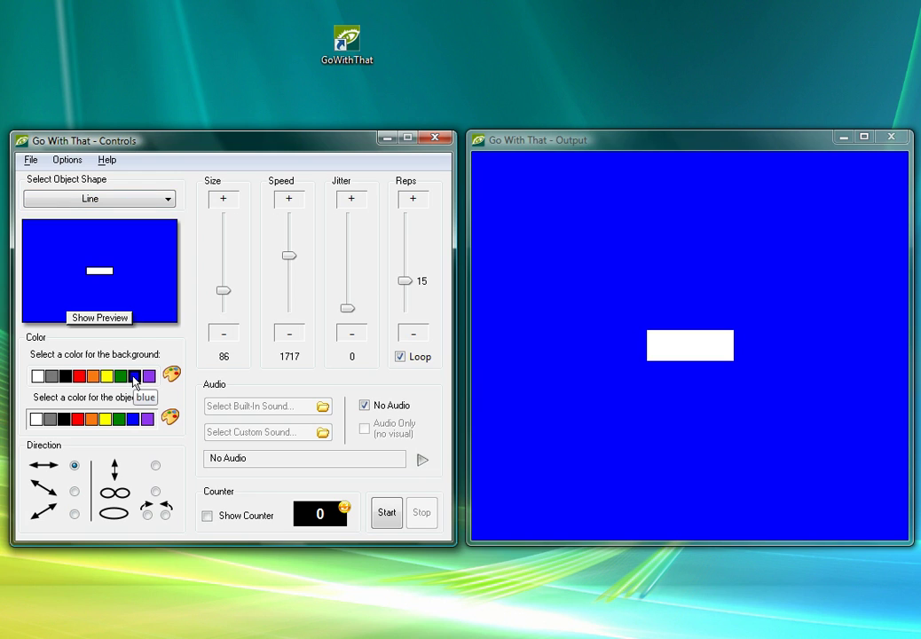
left_click(51, 377)
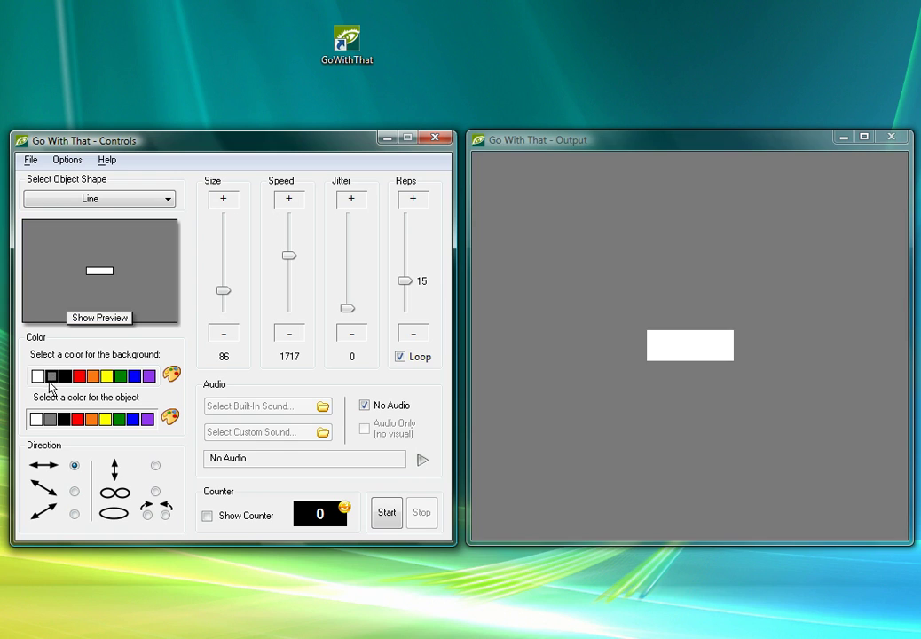
left_click(91, 420)
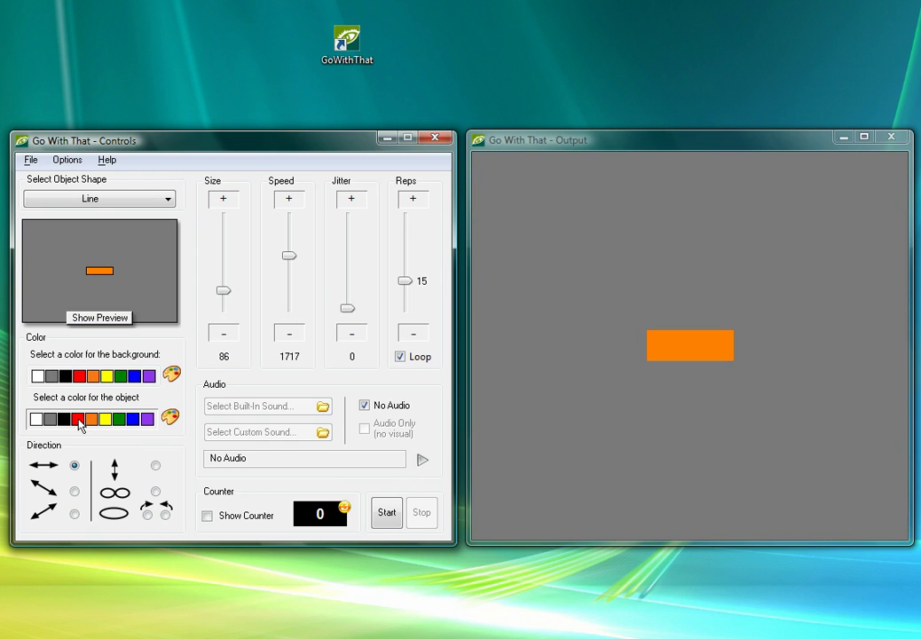
left_click(36, 419)
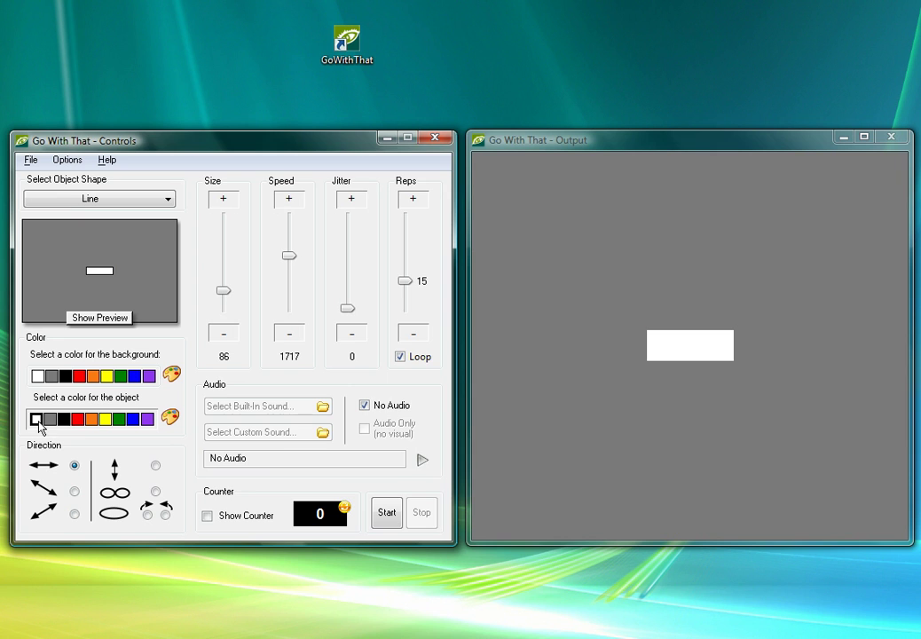
Step: Give the background a custom dark purple with hue 200, saturation 240 and luminosity 38, and color the object yellow
left_click(169, 377)
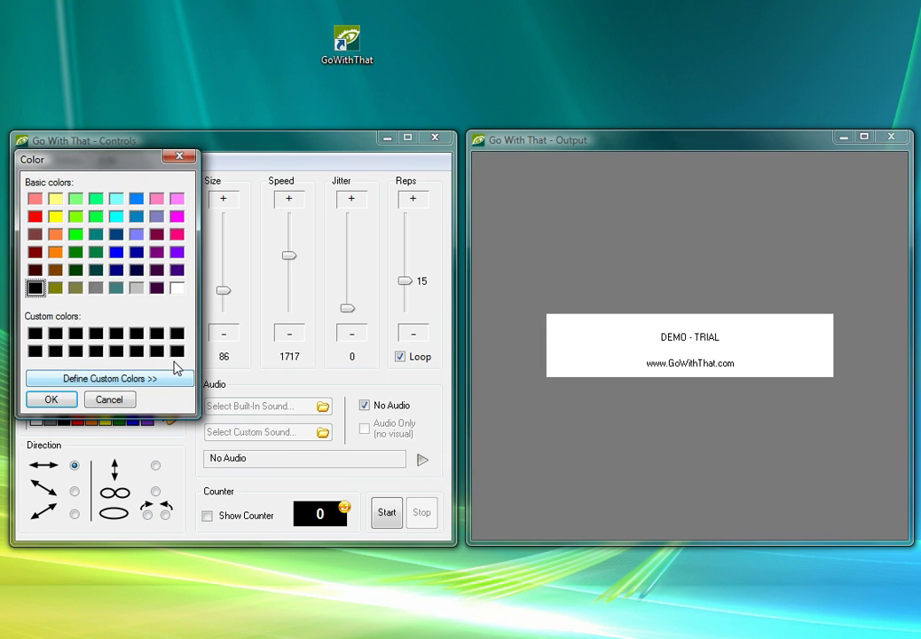
left_click(156, 251)
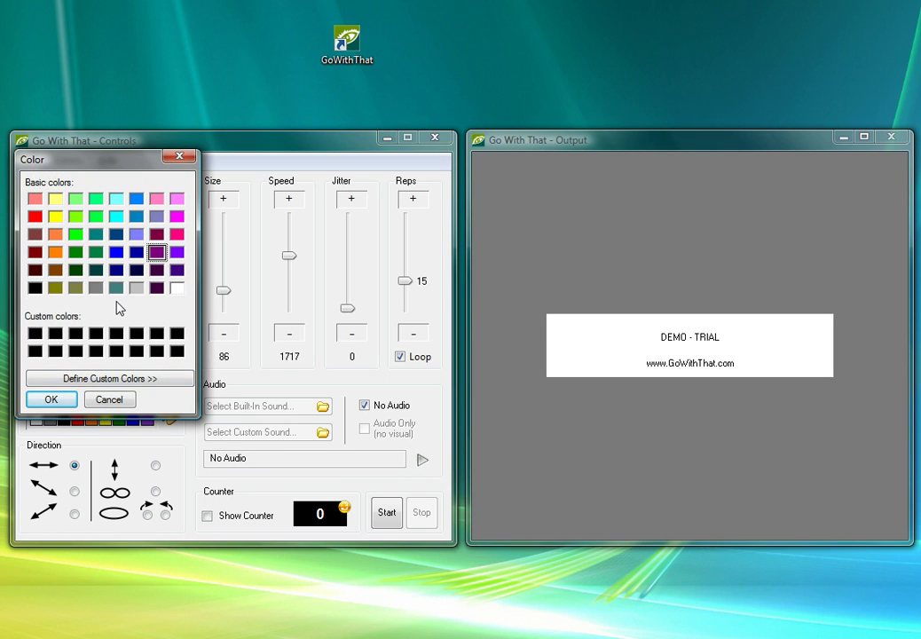
left_click(96, 378)
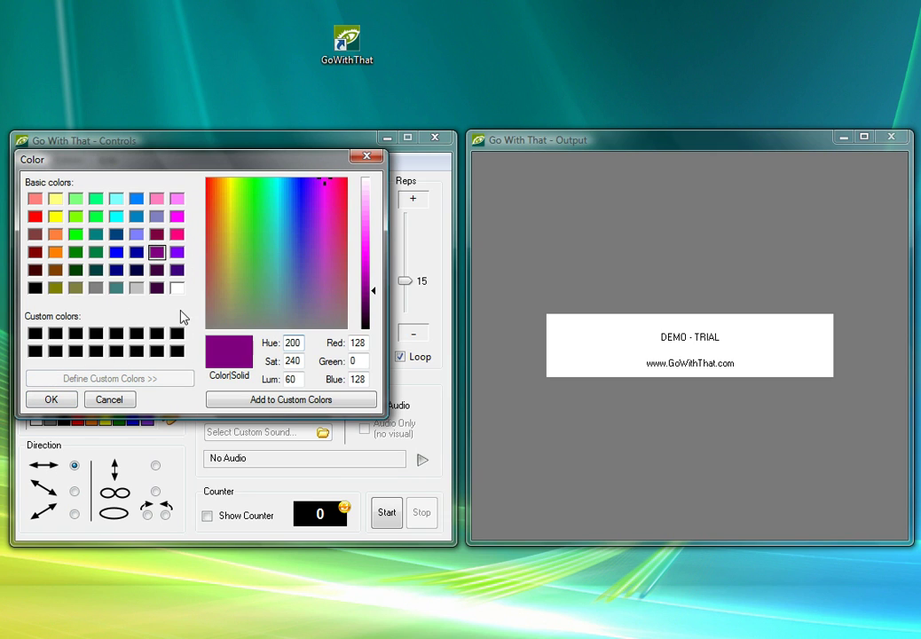
left_click(374, 290)
mouse_move(374, 293)
left_mouse_down()
mouse_move(376, 235)
mouse_move(373, 310)
left_mouse_up()
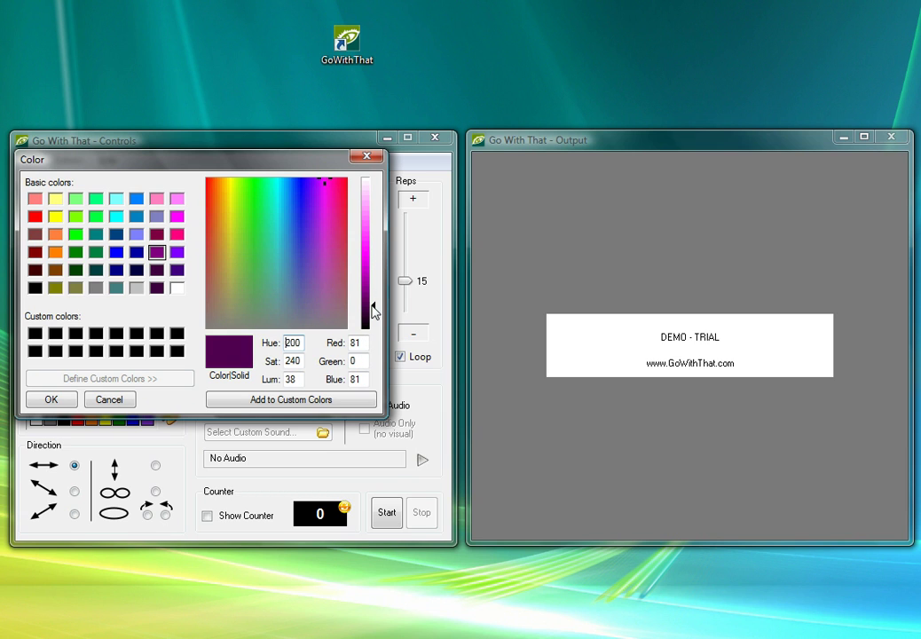
left_click(59, 399)
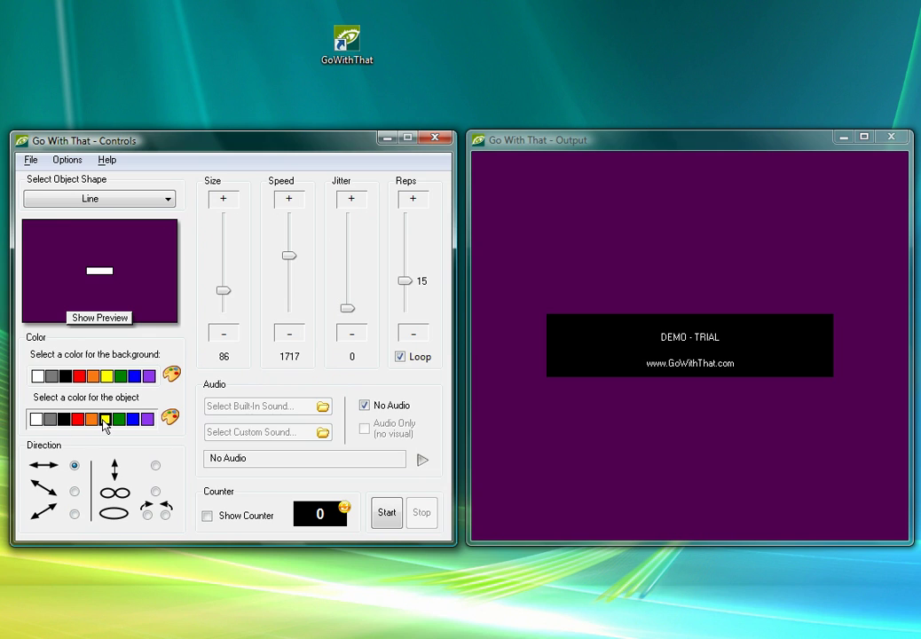
left_click(104, 423)
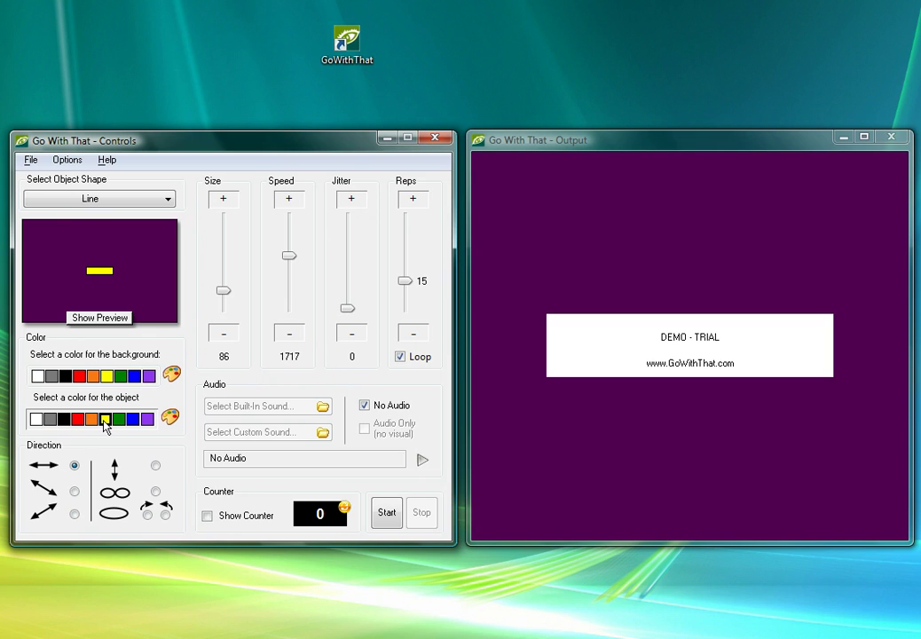
Step: Set a white background and make the object a black Ball
left_click(37, 376)
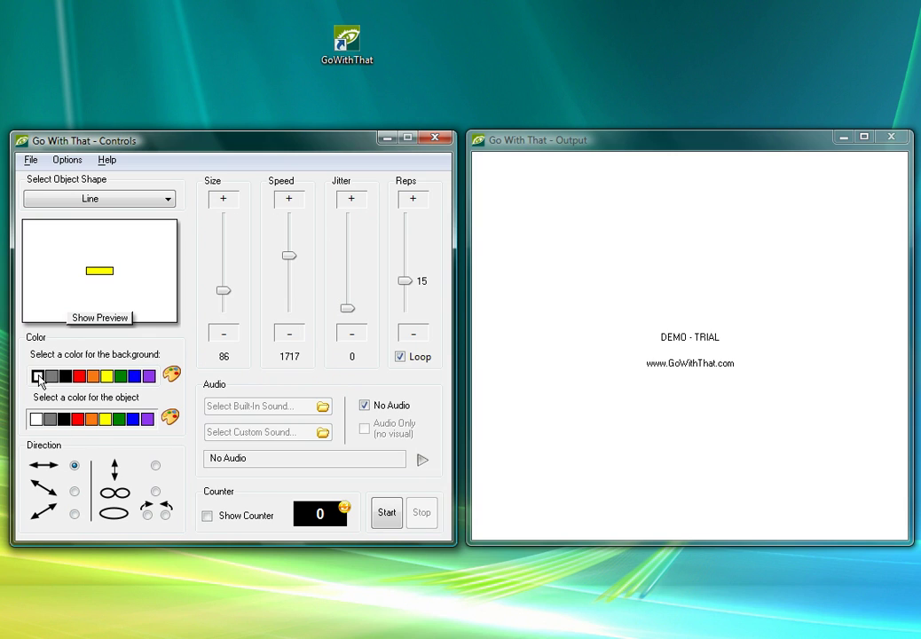
left_click(64, 420)
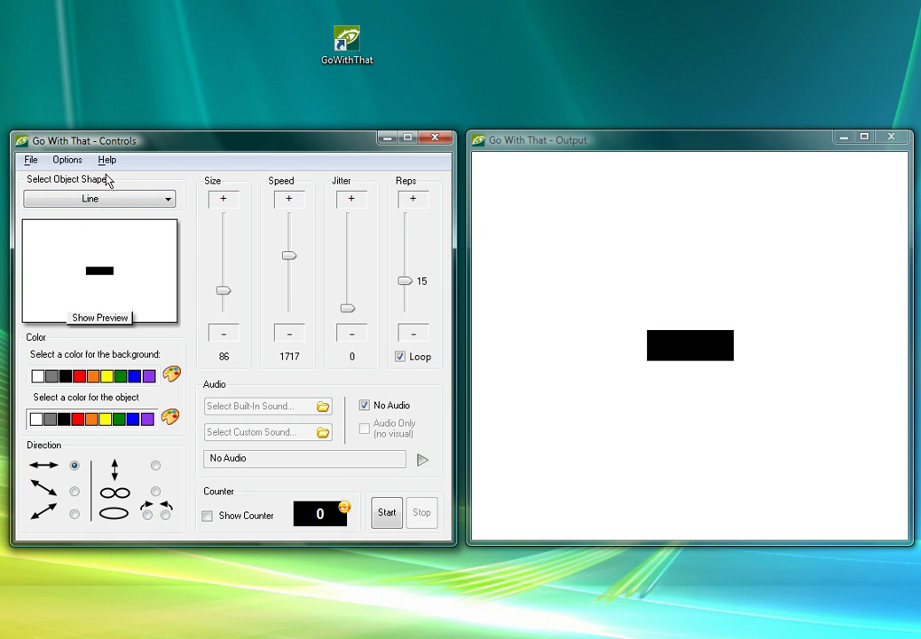
left_click(98, 201)
left_click(98, 214)
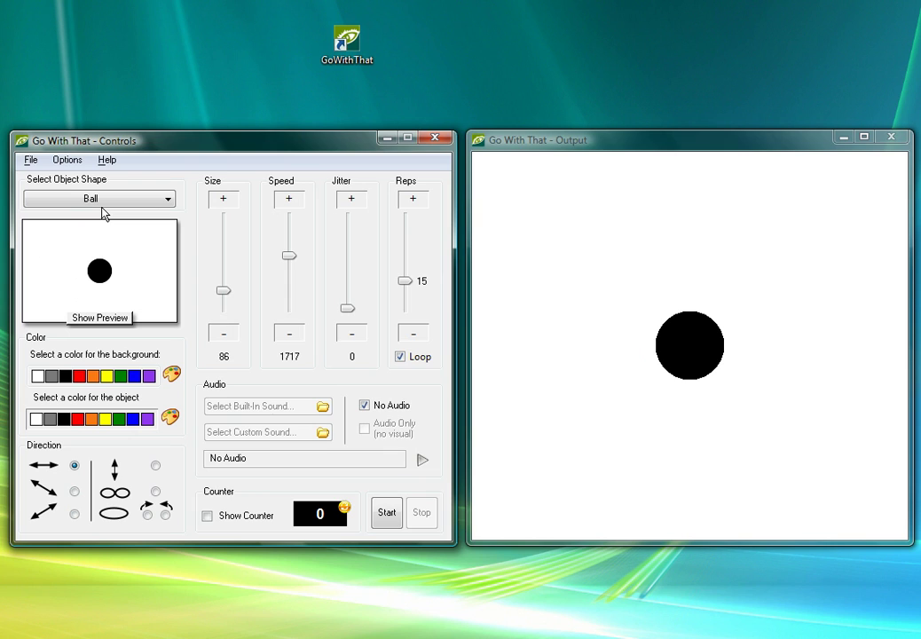
Step: Load animals-butterfly.png from the GoWithThat images folder as a custom object image, and remove that newly added entry from the image list
left_click(112, 203)
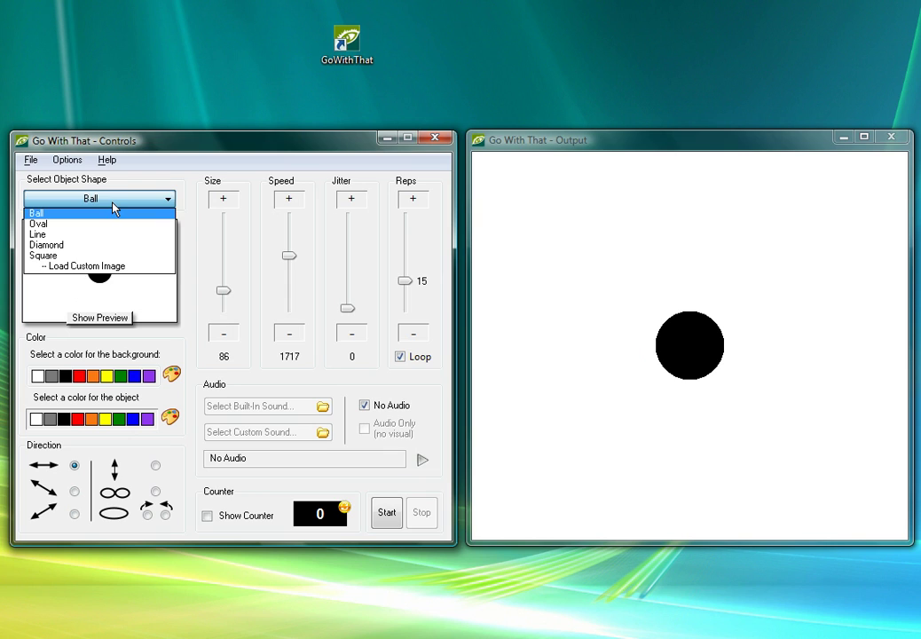
left_click(112, 275)
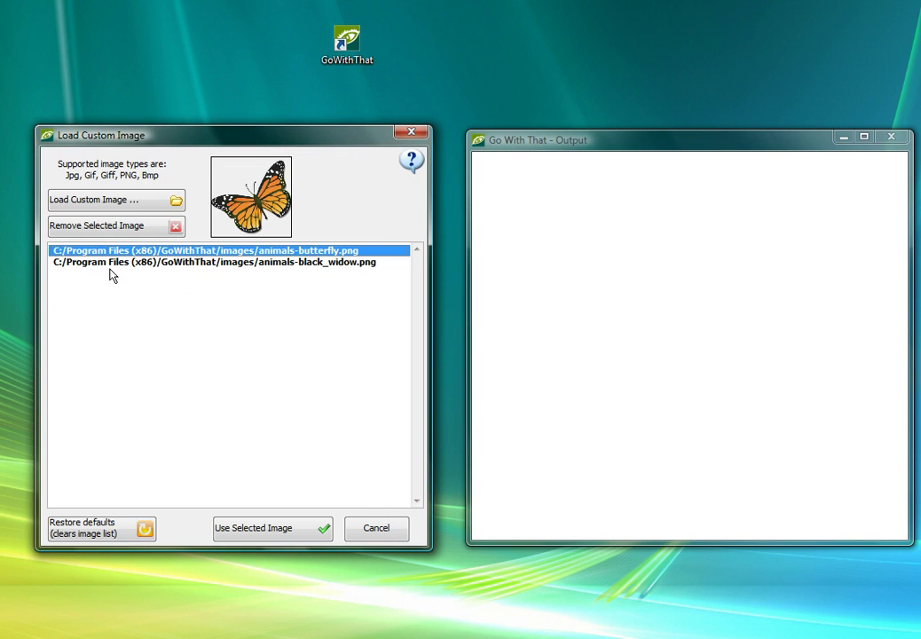
left_click(149, 207)
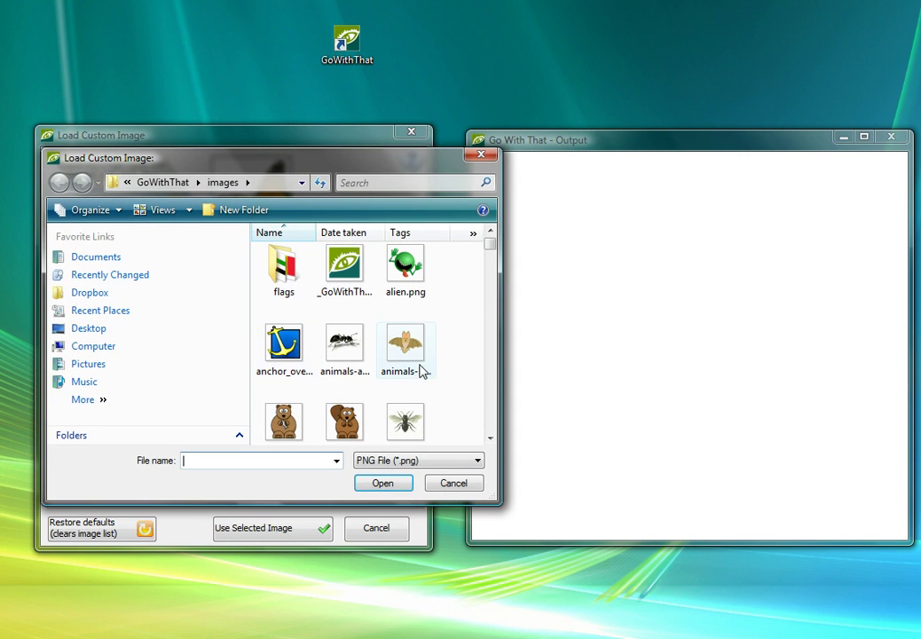
left_click_drag(491, 243, 497, 259)
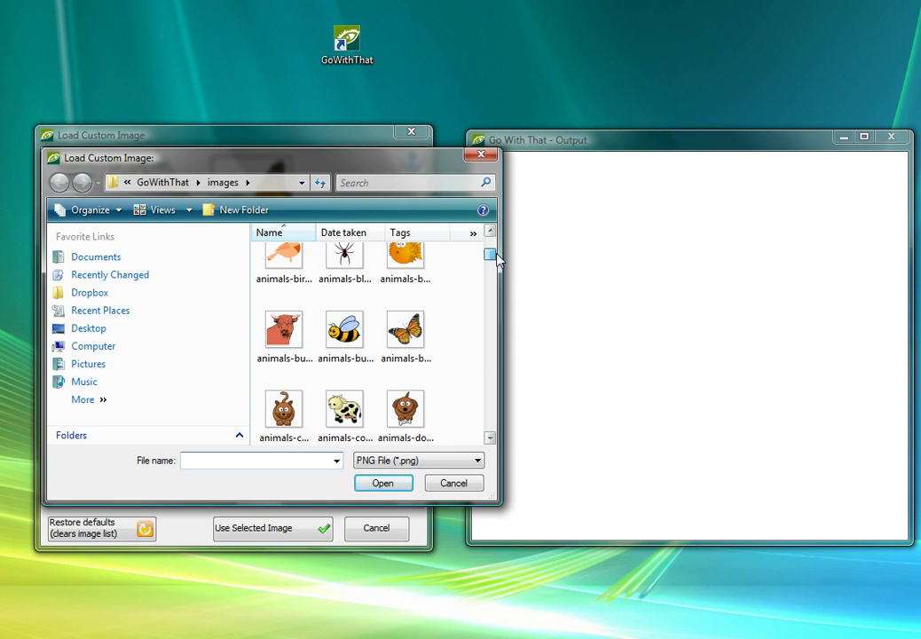
left_click(406, 330)
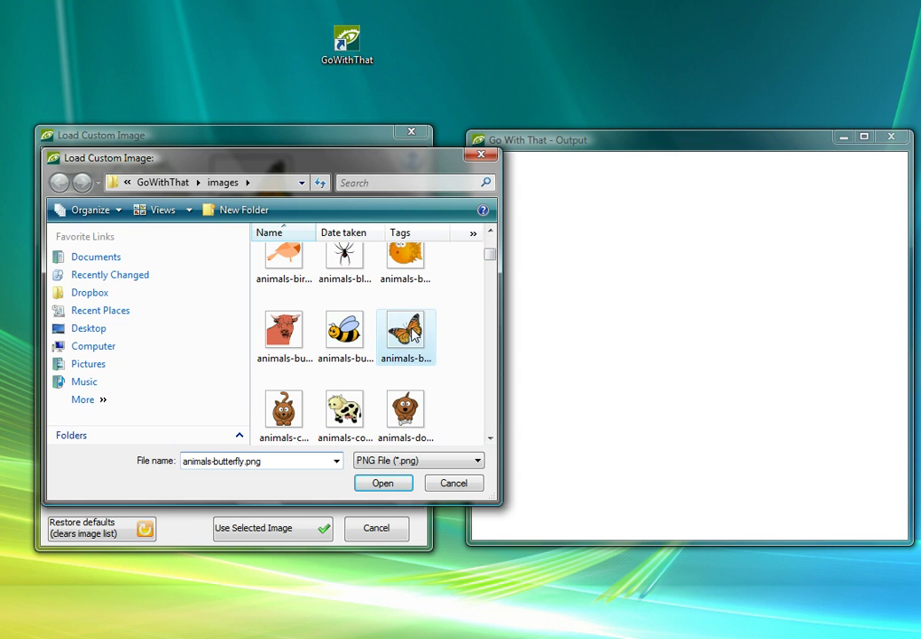
left_click(381, 490)
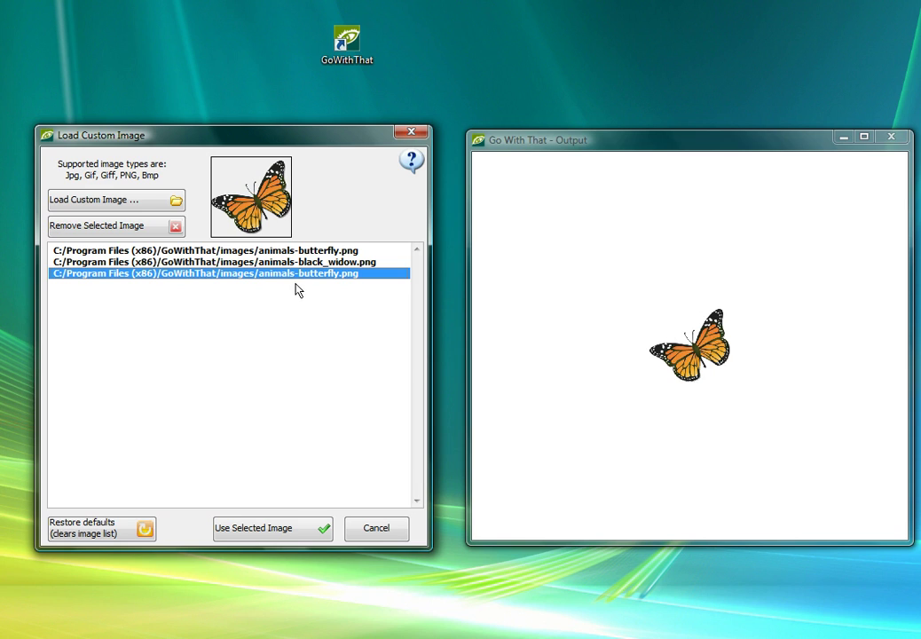
left_click(115, 229)
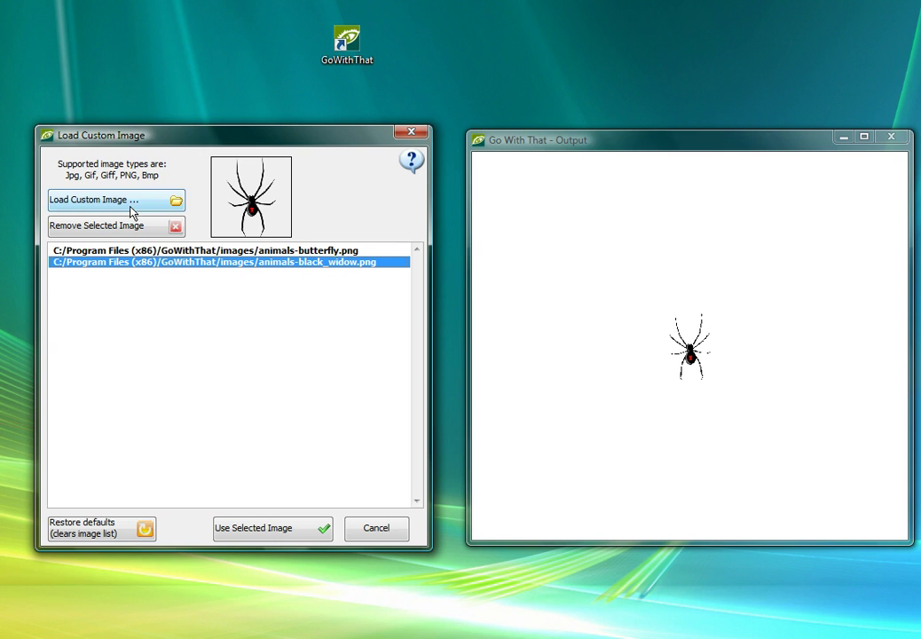
Step: Check the JPEG and PNG file type filters in the image browser, and use animals-butterfly.png from the image list as the object
key("Up")
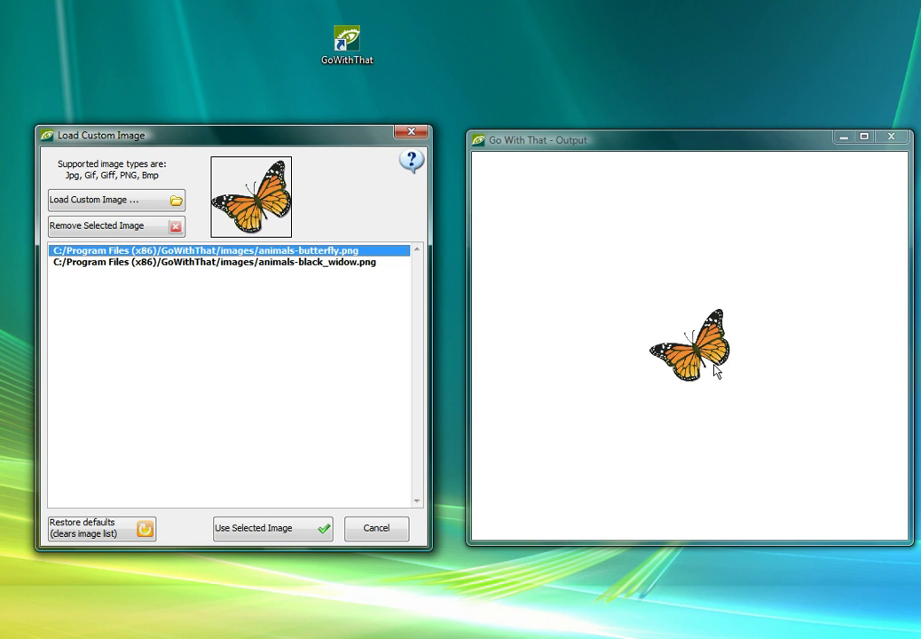
left_click(148, 206)
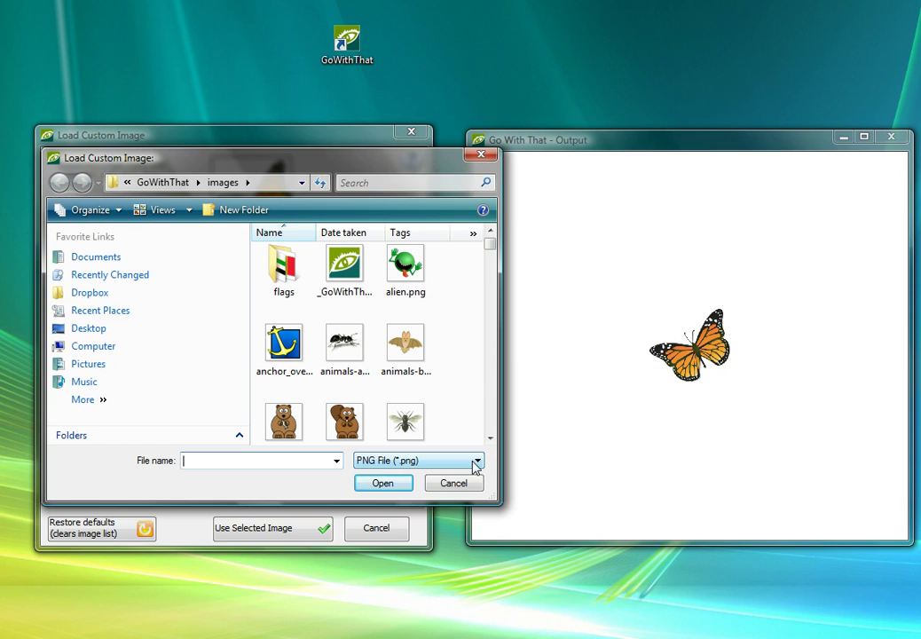
left_click(476, 460)
left_click(464, 487)
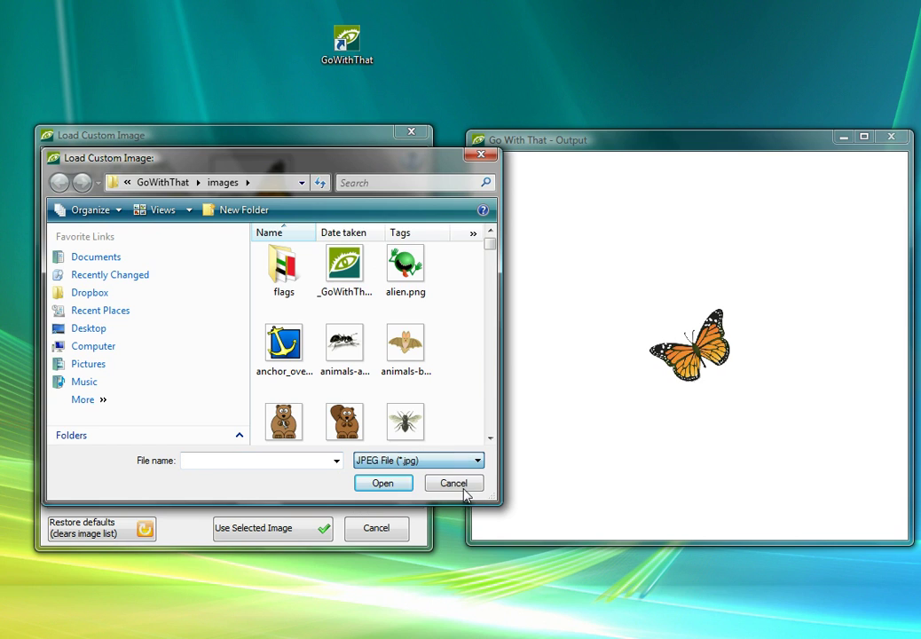
left_click(448, 463)
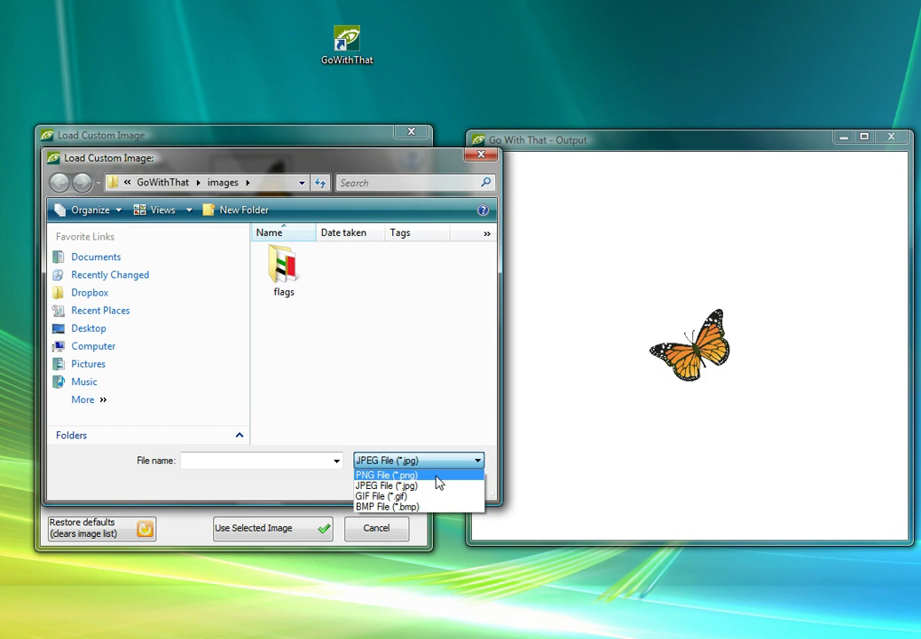
left_click(436, 475)
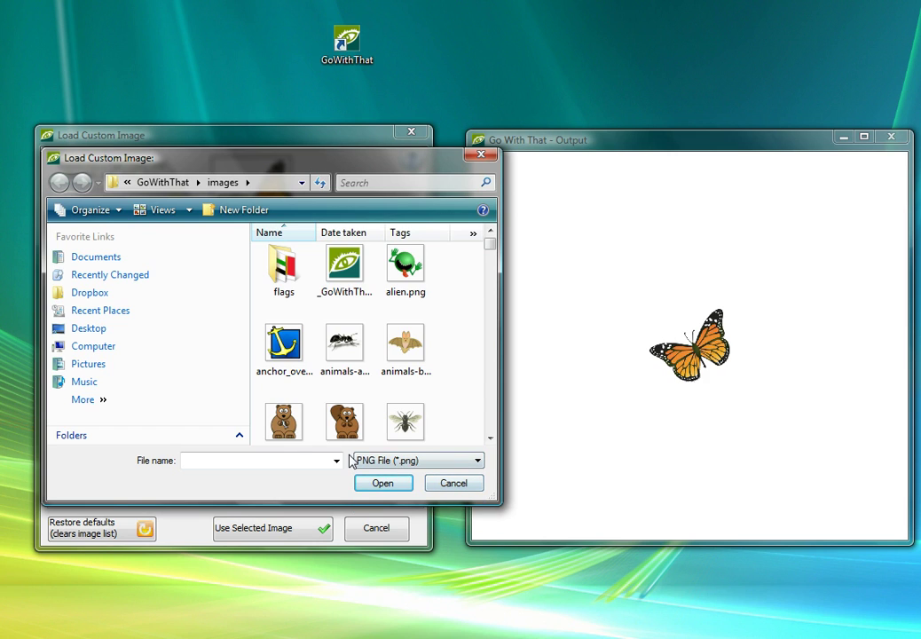
left_click(450, 483)
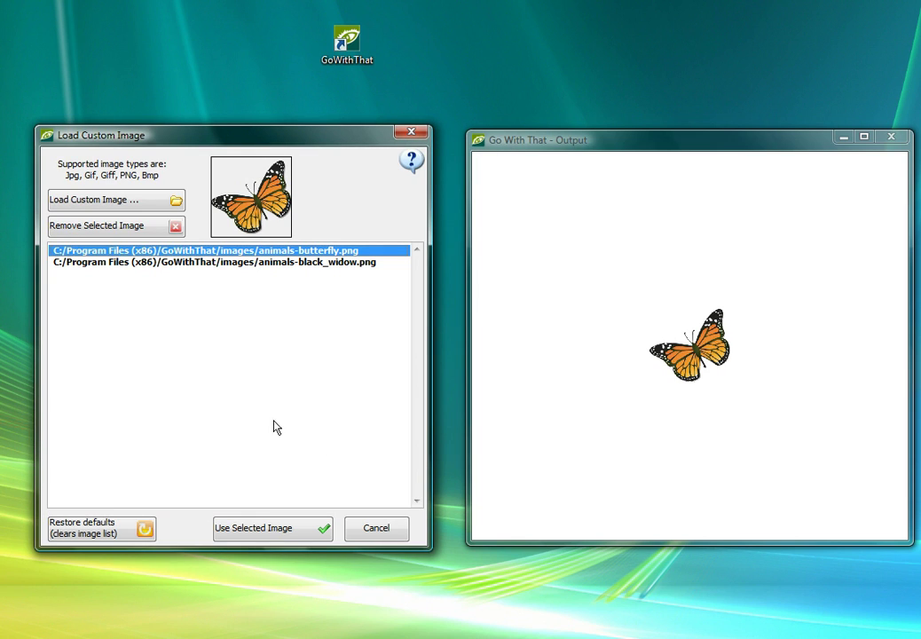
left_click(268, 528)
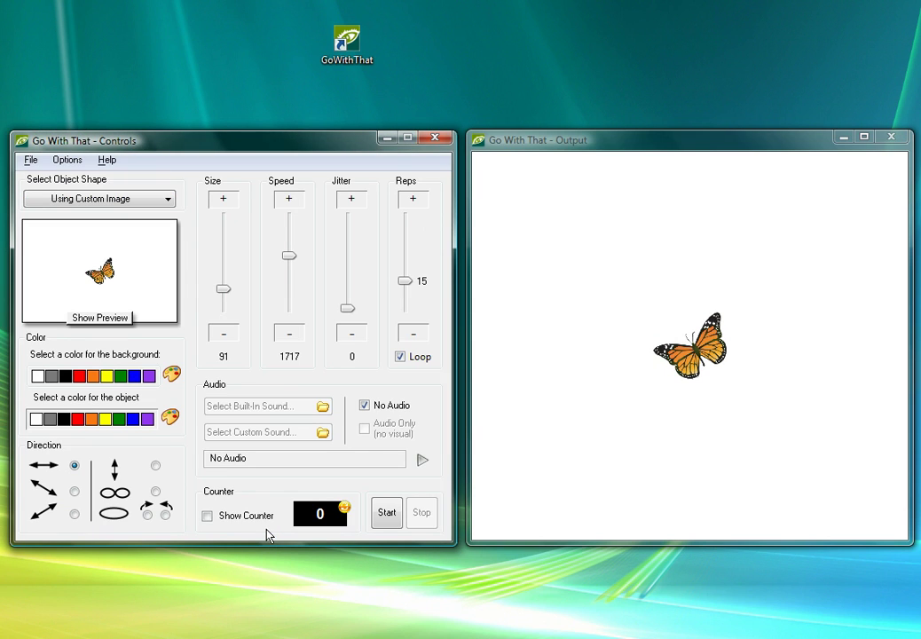
Step: Set a blue background, a speed of 1689 and an object size of 120
left_click(136, 376)
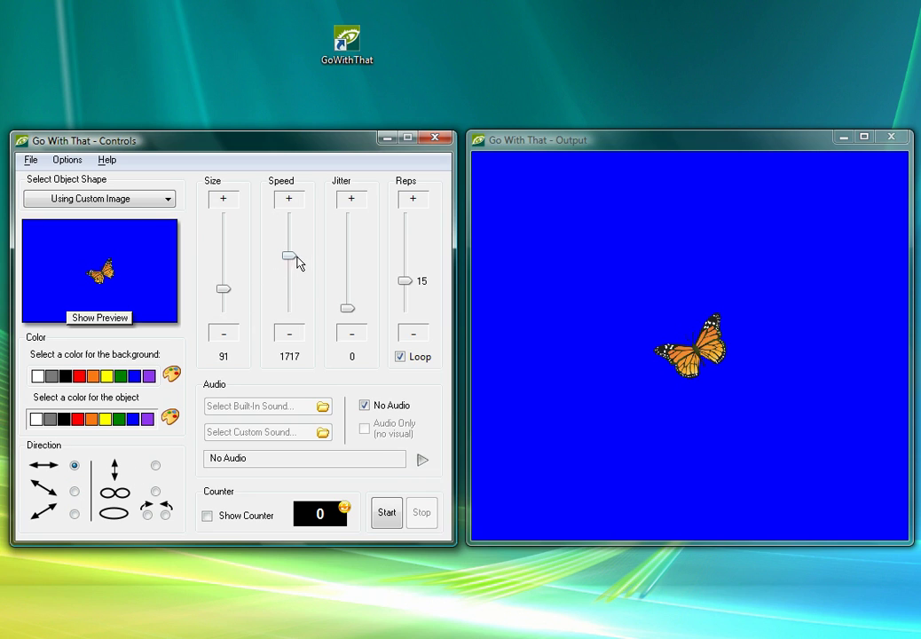
mouse_move(289, 249)
left_mouse_down()
mouse_move(291, 241)
mouse_move(292, 256)
left_mouse_up()
mouse_move(220, 292)
left_mouse_down()
mouse_move(223, 273)
mouse_move(223, 283)
left_mouse_up()
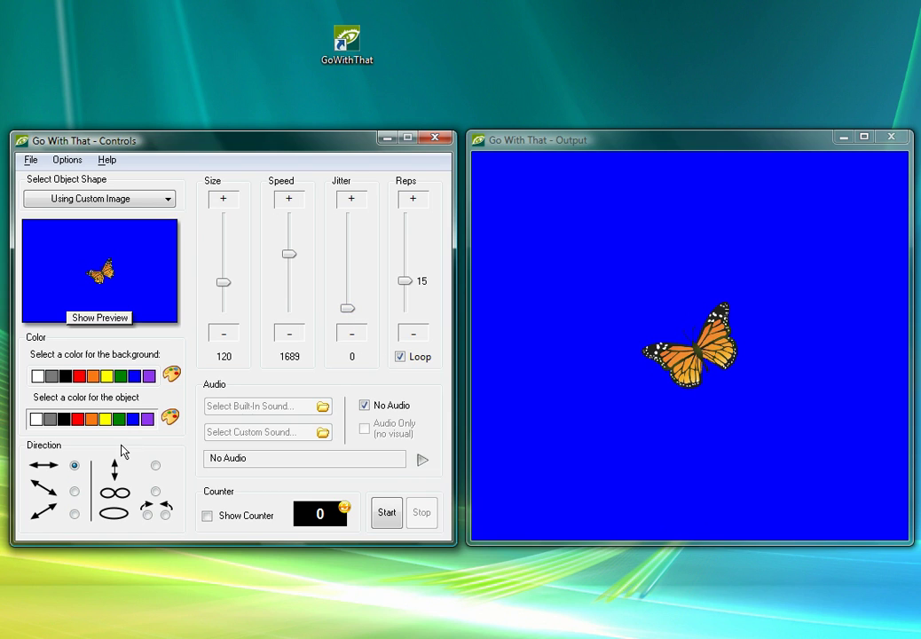
Step: Play the butterfly's movement in the small preview and stop it
left_click(101, 319)
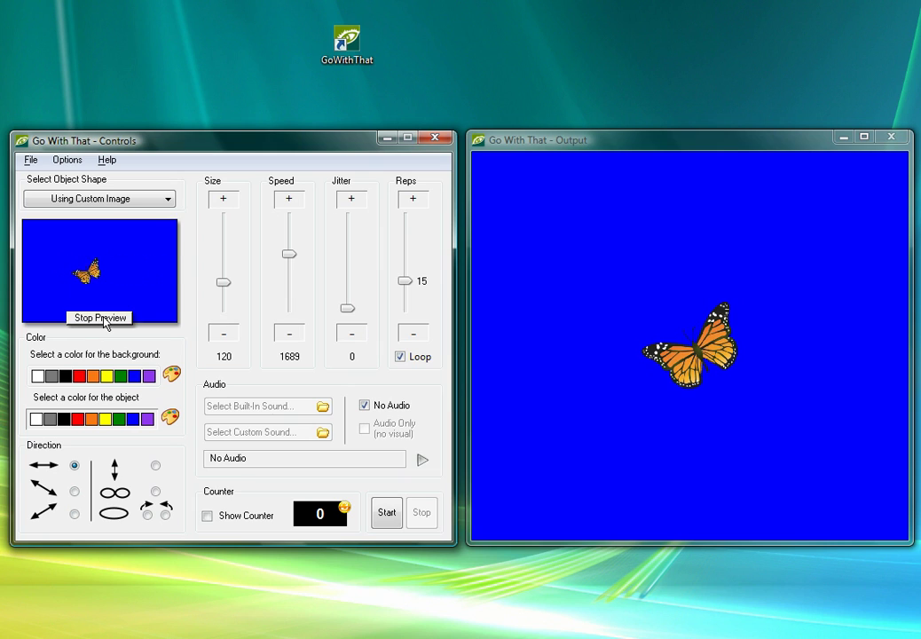
left_click(104, 322)
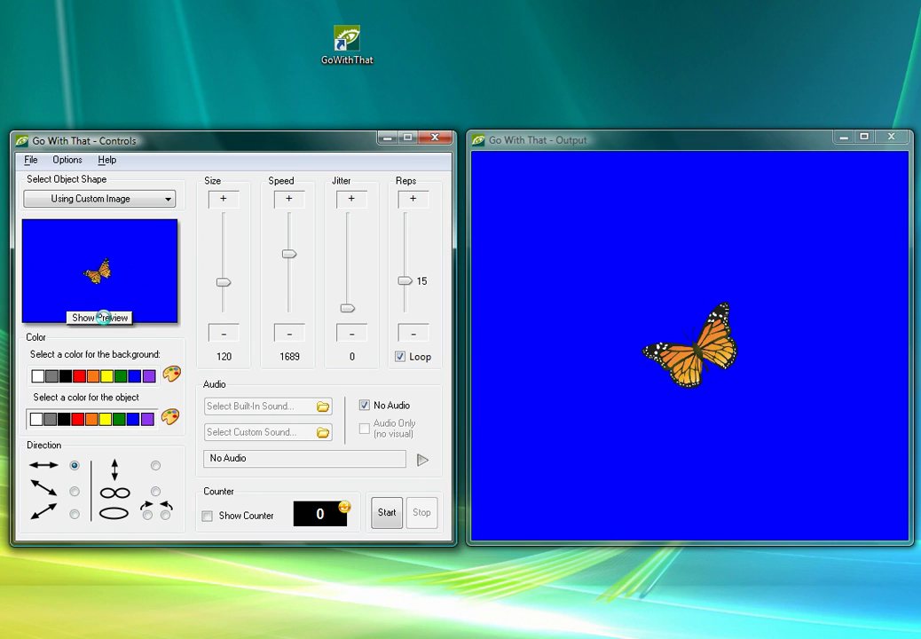
left_click(104, 320)
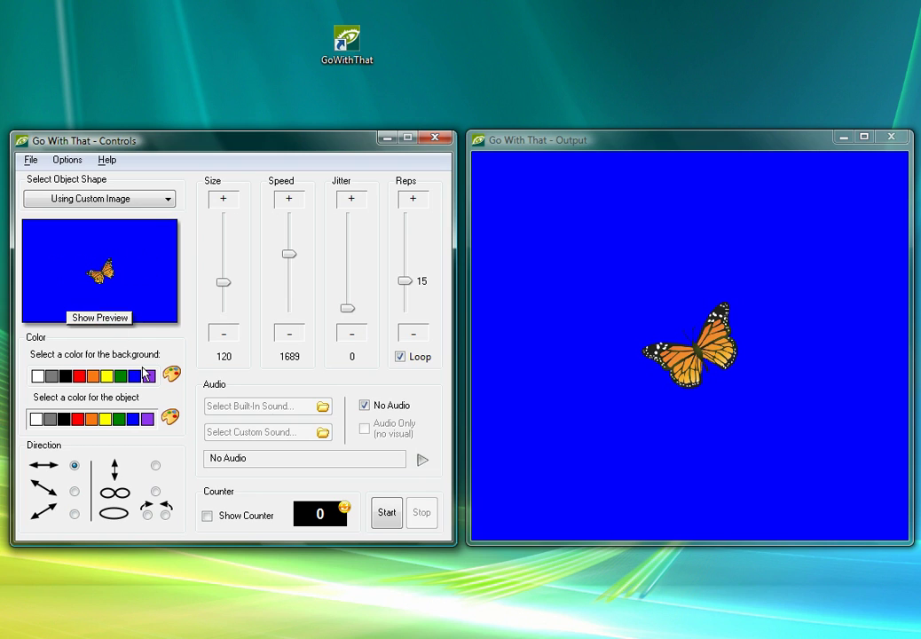
Step: Enable audio and listen to the built-in sound Tone14
left_click(403, 410)
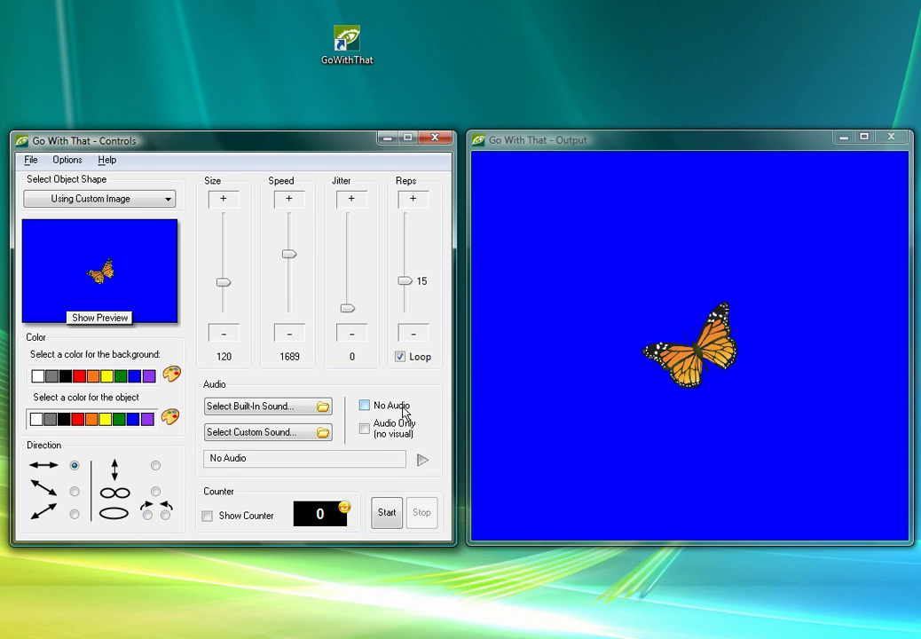
left_click(287, 407)
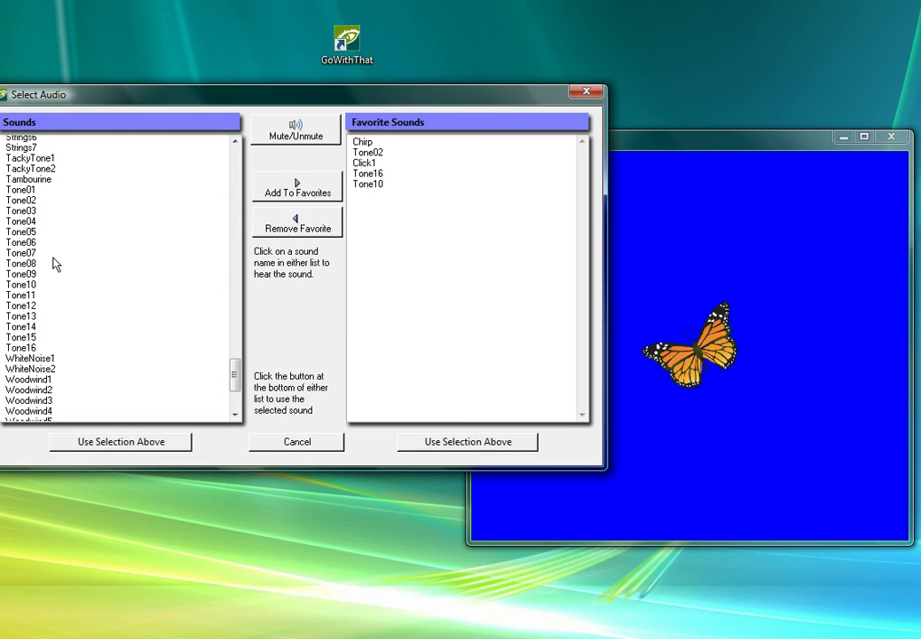
left_click(29, 331)
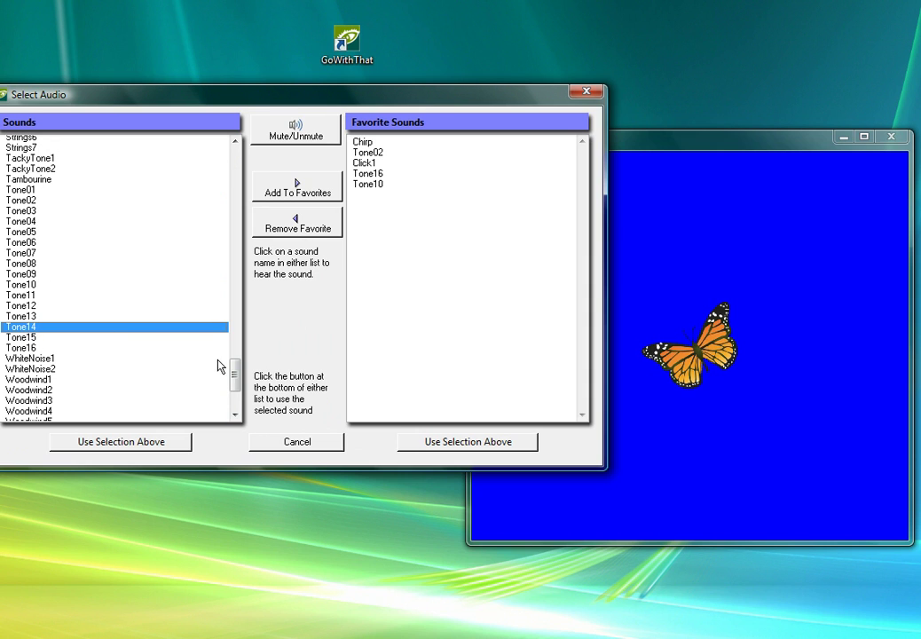
Step: Add the built-in sound Guitar6 to the favorites and use it as the audio, running the preview with it
left_click_drag(234, 372, 243, 163)
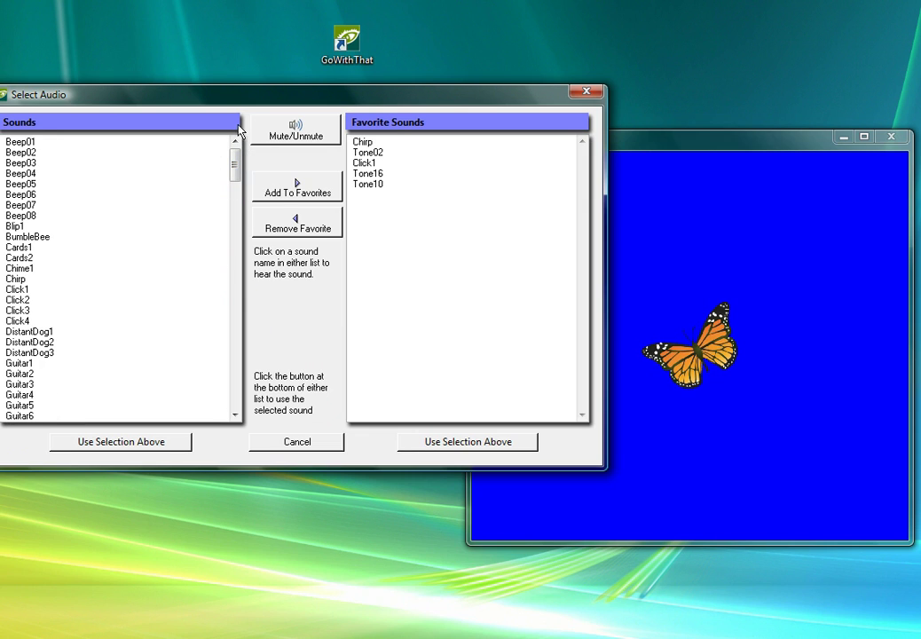
left_click(173, 414)
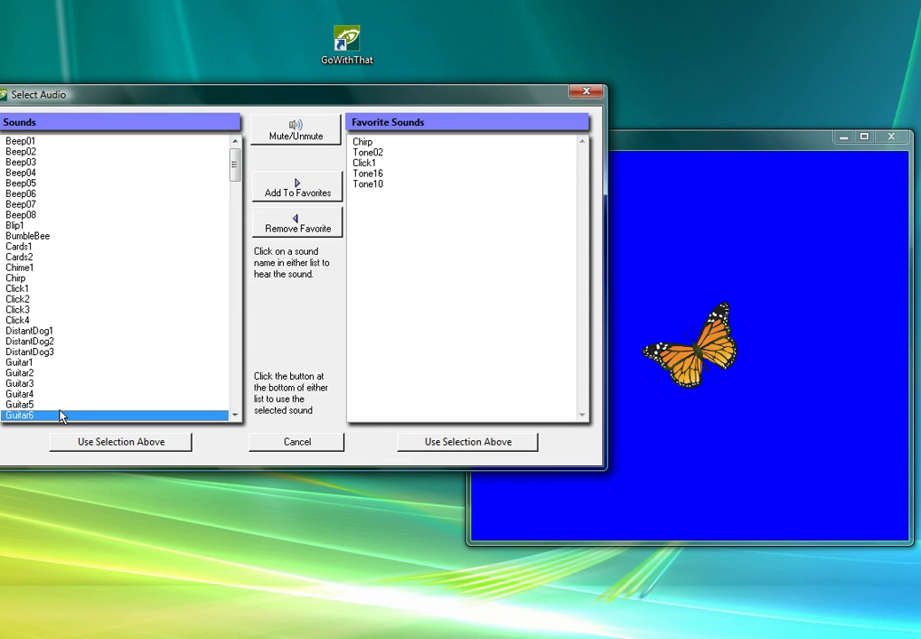
left_click(306, 196)
left_click(379, 197)
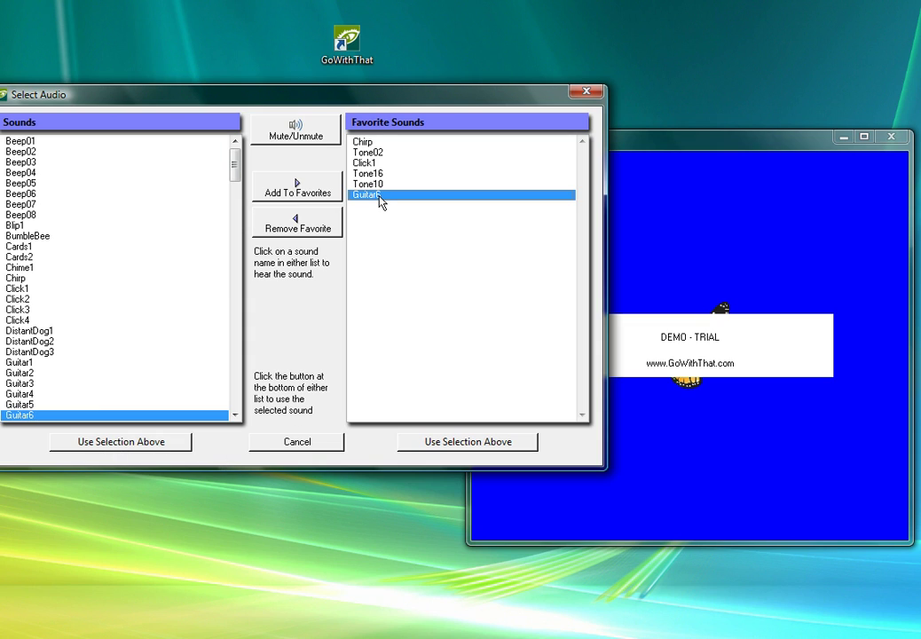
left_click(445, 442)
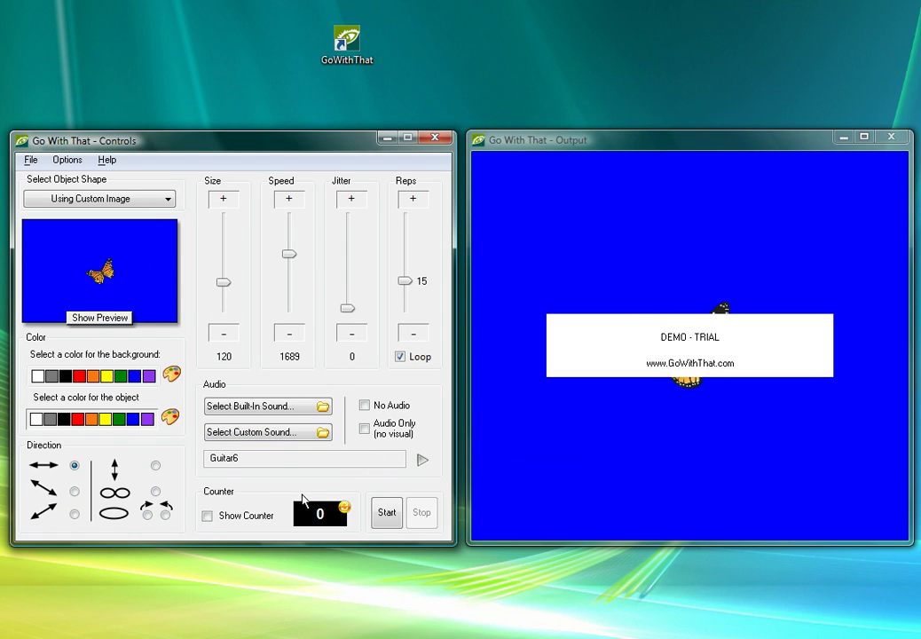
left_click(96, 318)
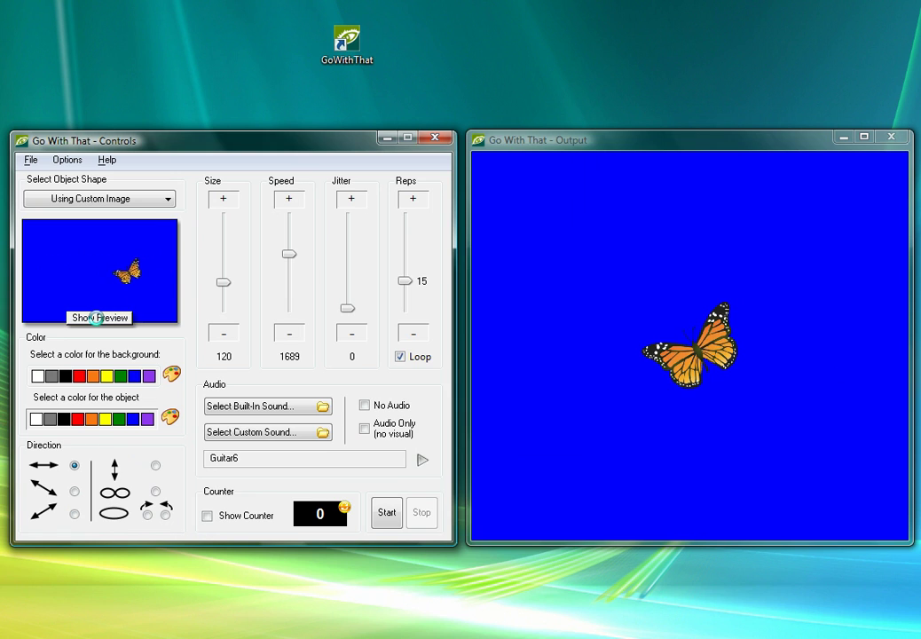
left_click(102, 321)
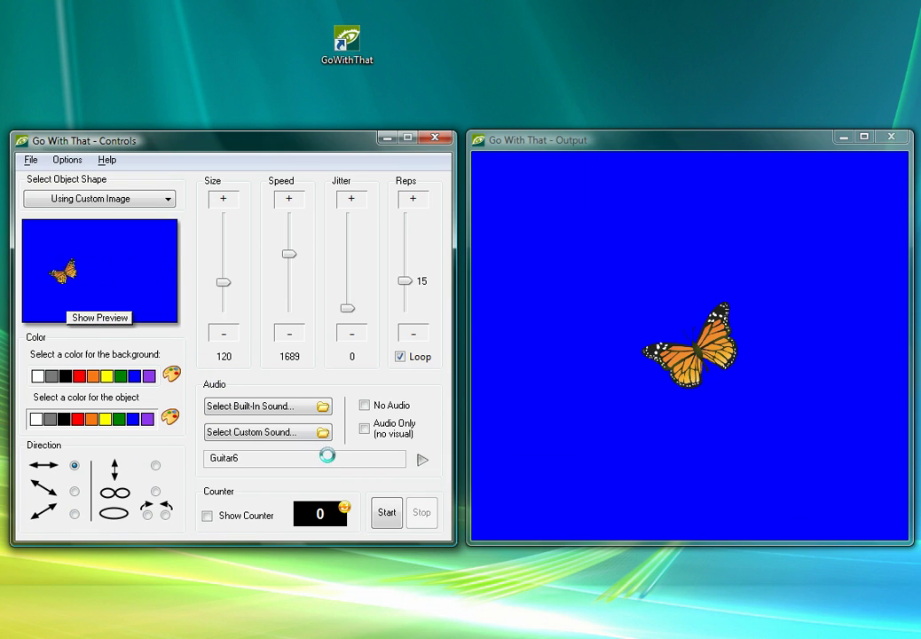
Step: Load Country_Stream.wav from the GoWithThat Audio Files folder as the custom sound and stop its audio preview
left_click(285, 437)
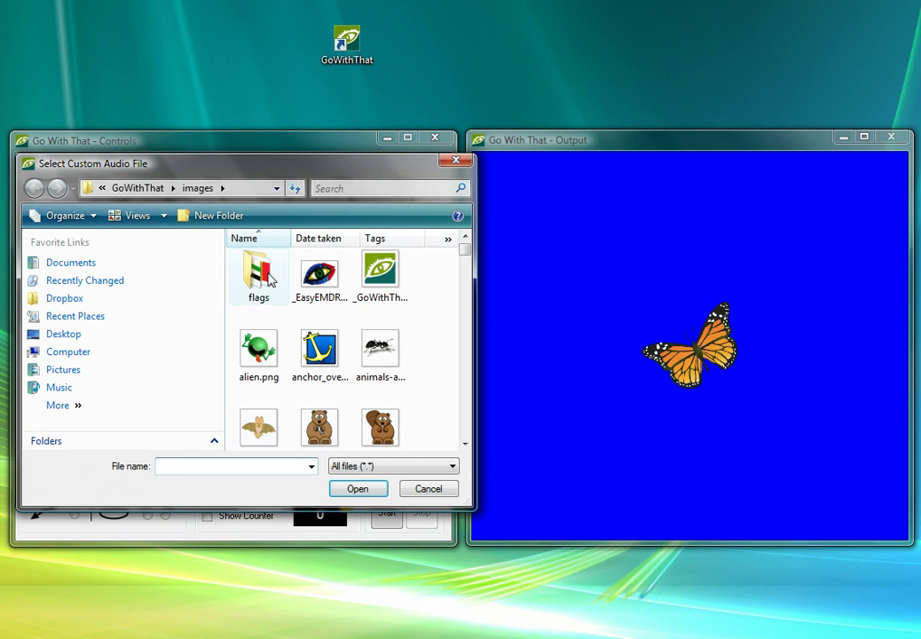
left_click(137, 189)
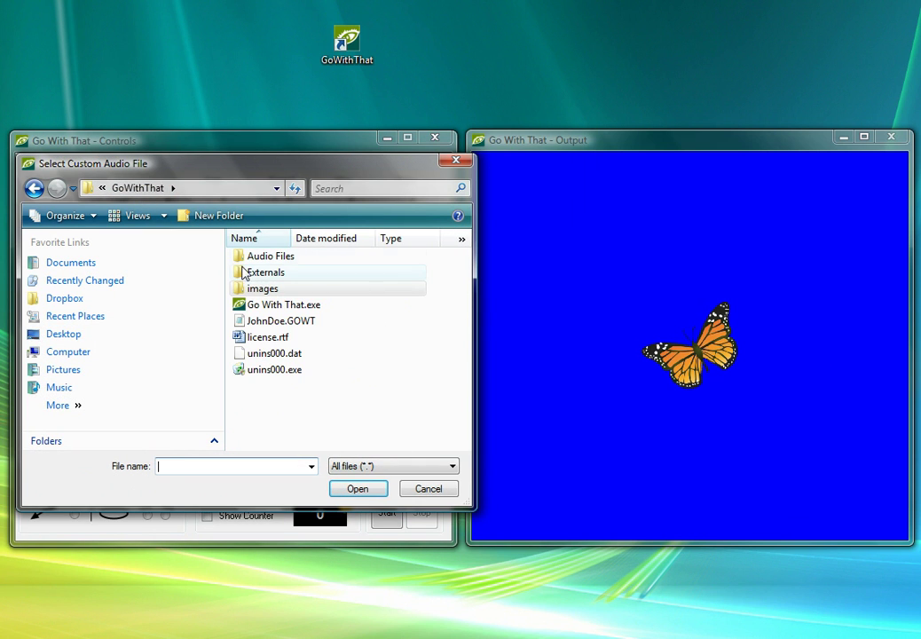
double_click(269, 258)
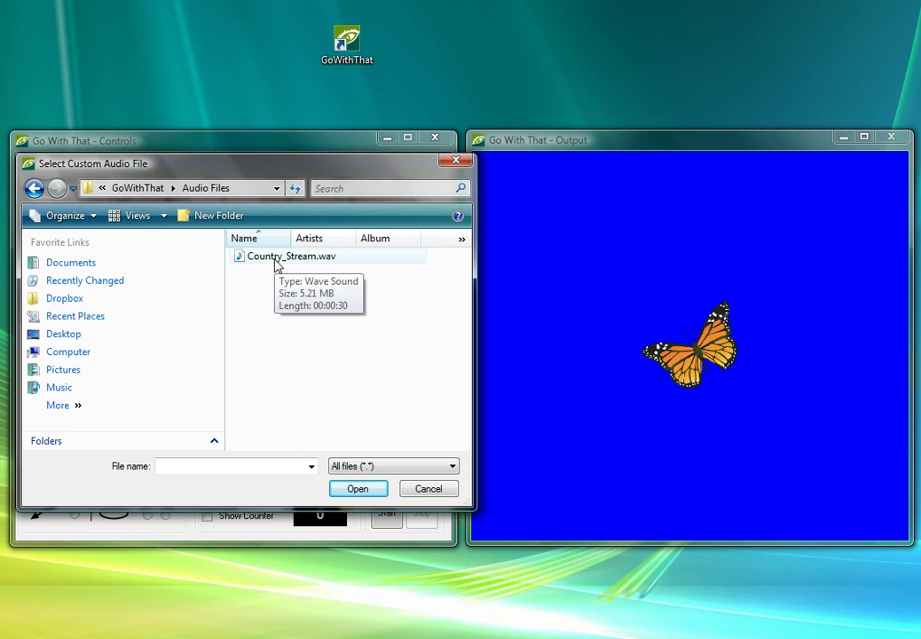
left_click(312, 259)
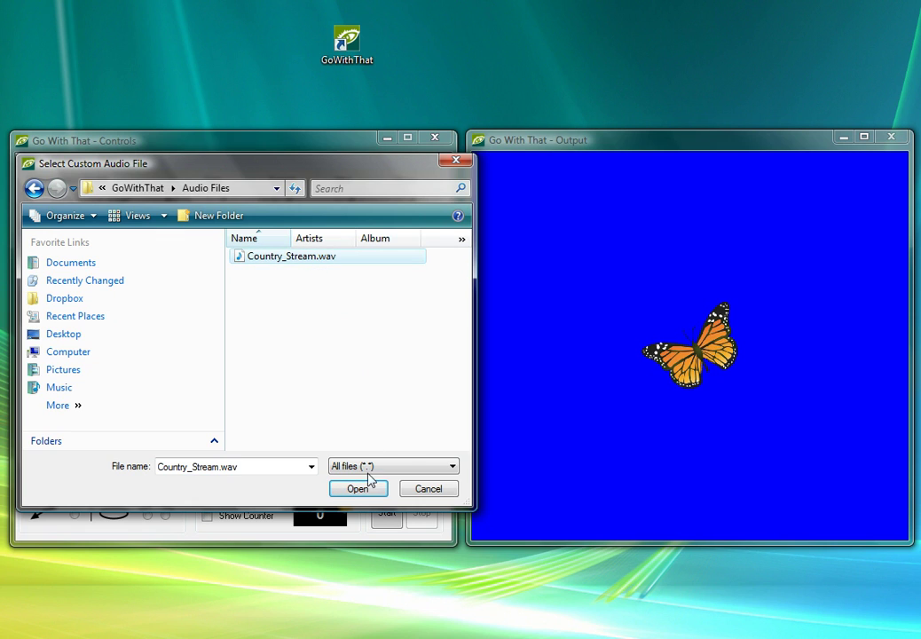
left_click(352, 493)
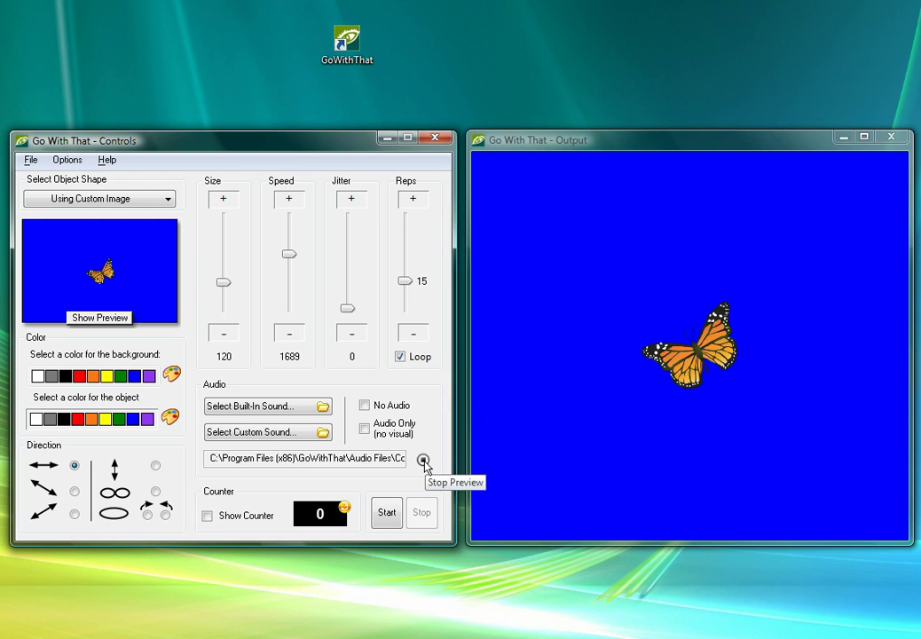
left_click(424, 460)
Step: Run the butterfly movement full screen with the custom sound, end it, and set the audio to No Audio
left_click(387, 512)
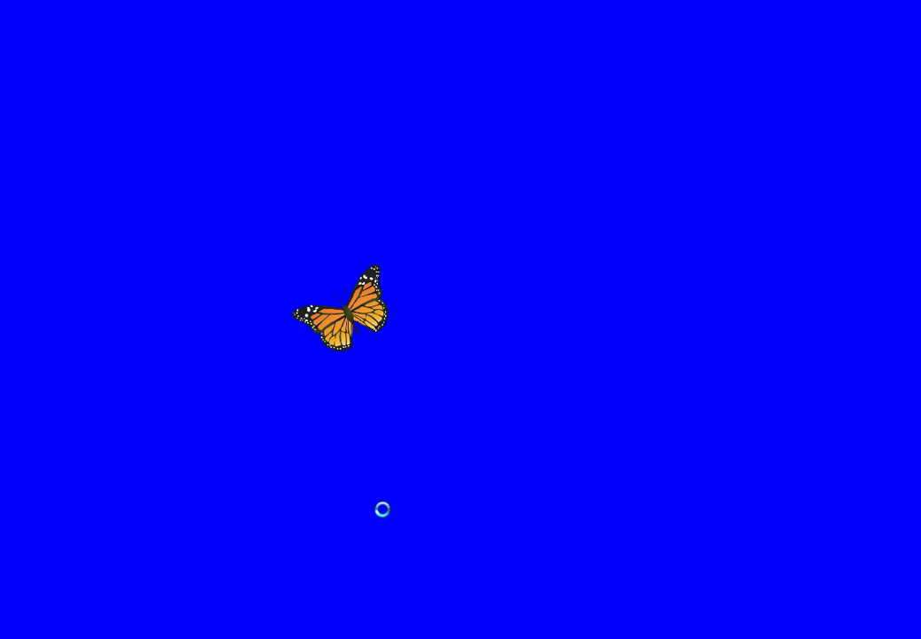
key("Escape")
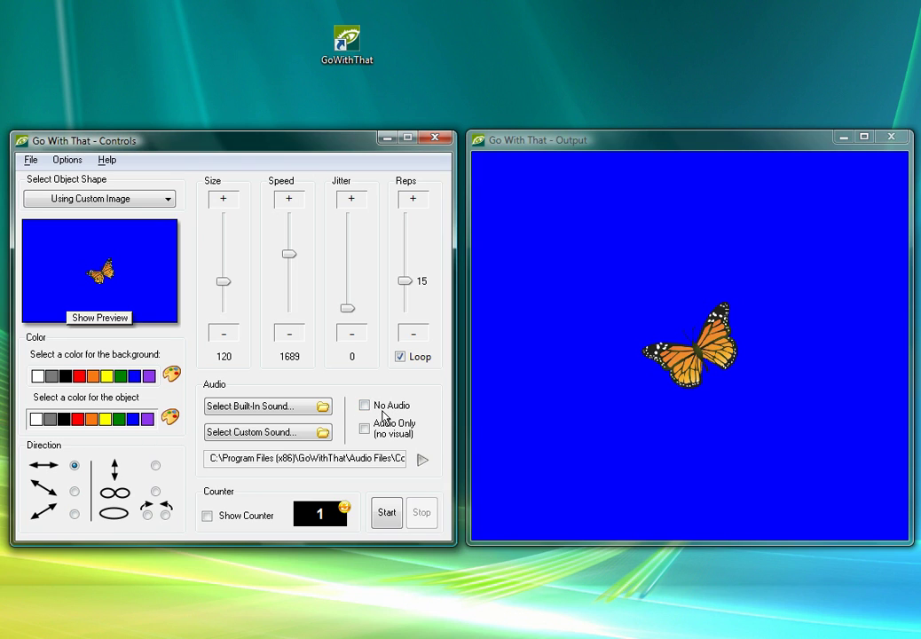
left_click(383, 413)
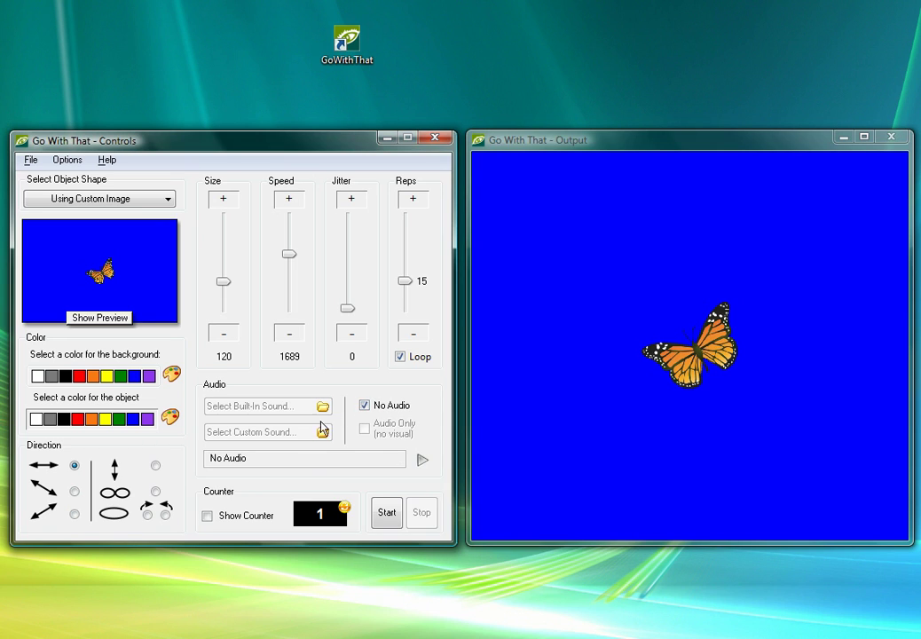
Step: Show the counter on the output and run the movement full screen, ending the run
left_click(207, 515)
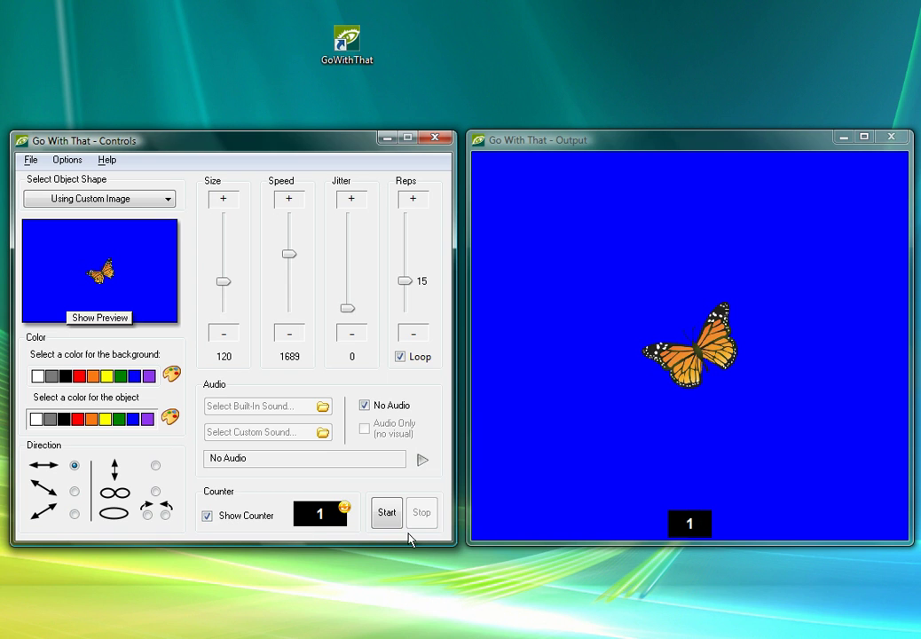
left_click(387, 512)
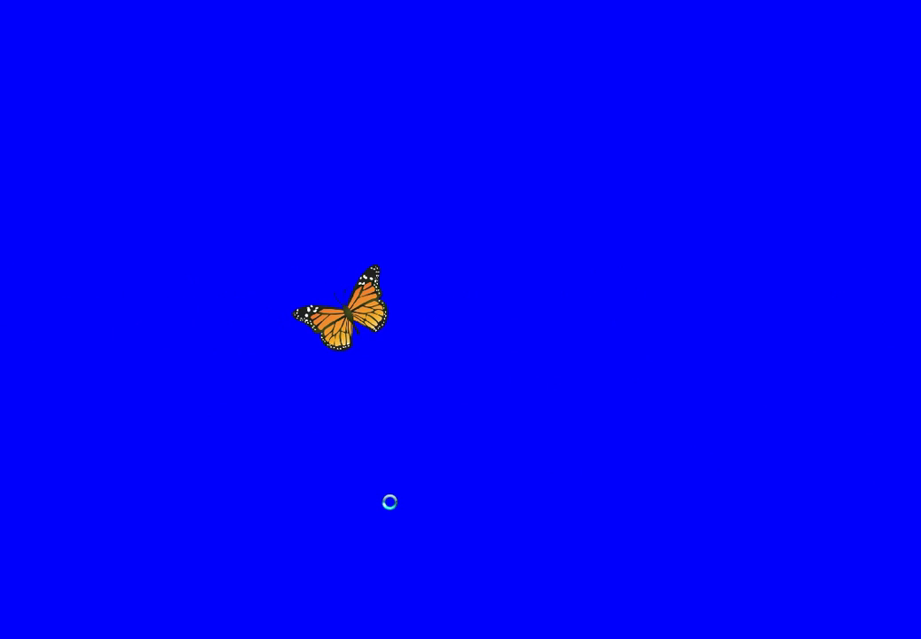
key("Escape")
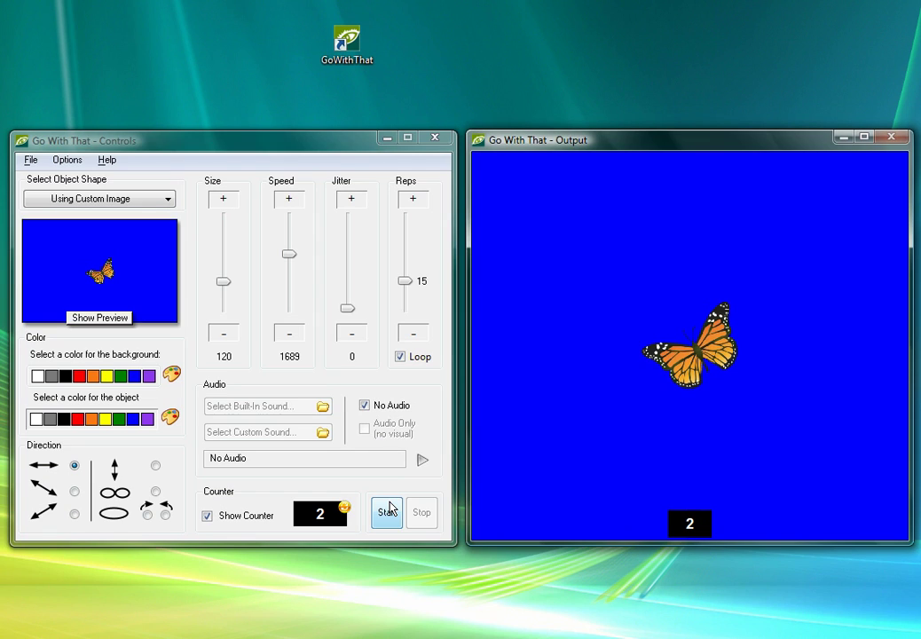
Step: Switch the output to Window Mode (no full screen) and start the butterfly movement
left_click(76, 164)
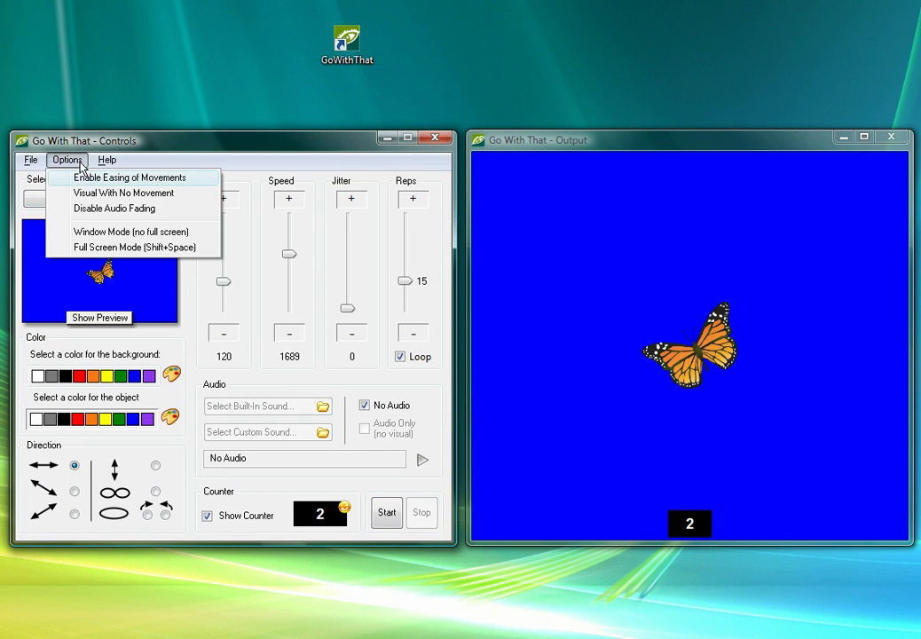
left_click(110, 232)
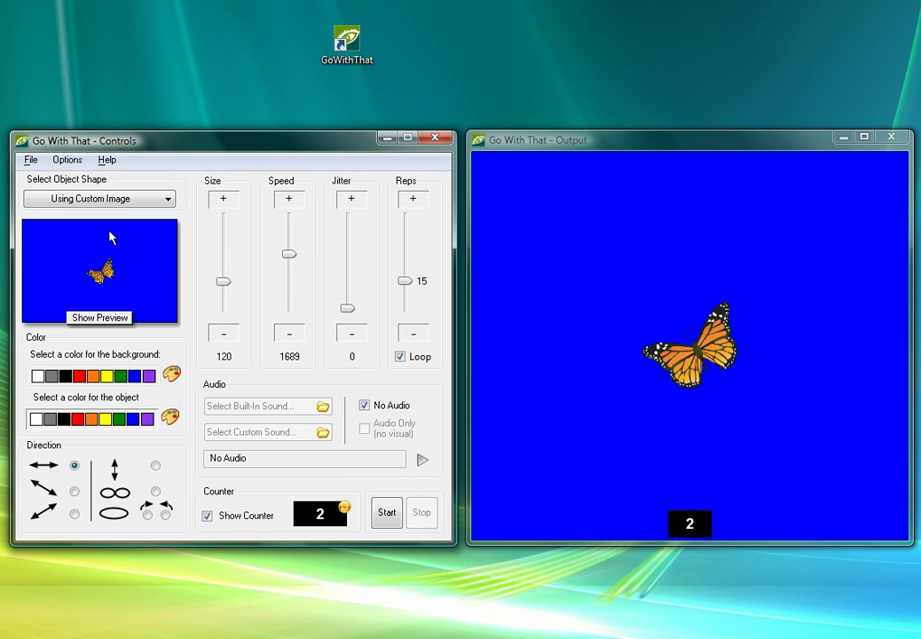
left_click(386, 513)
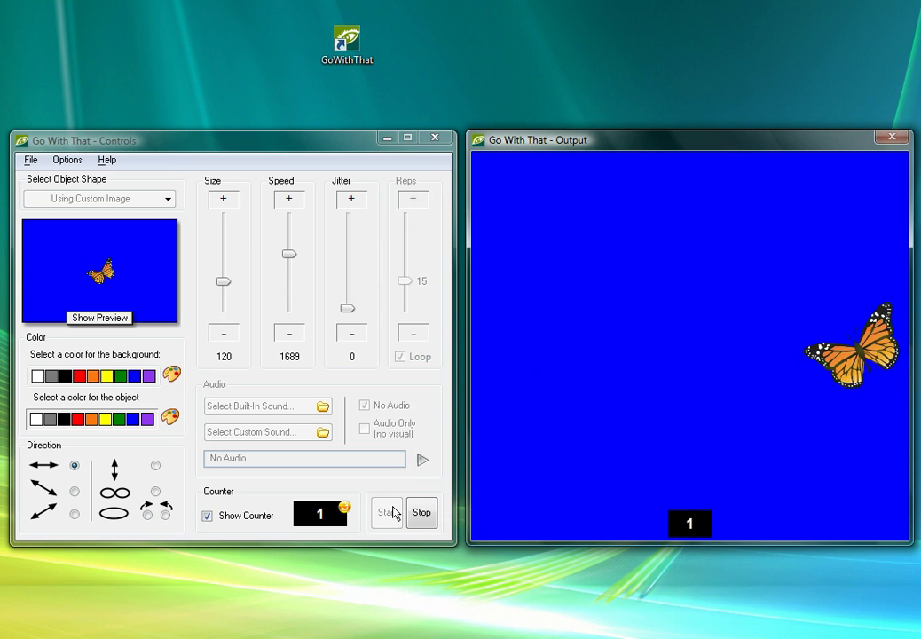
Step: Run the butterfly movement in Full Screen Mode, ending the run, and postpone the system restart reminder
left_click(423, 519)
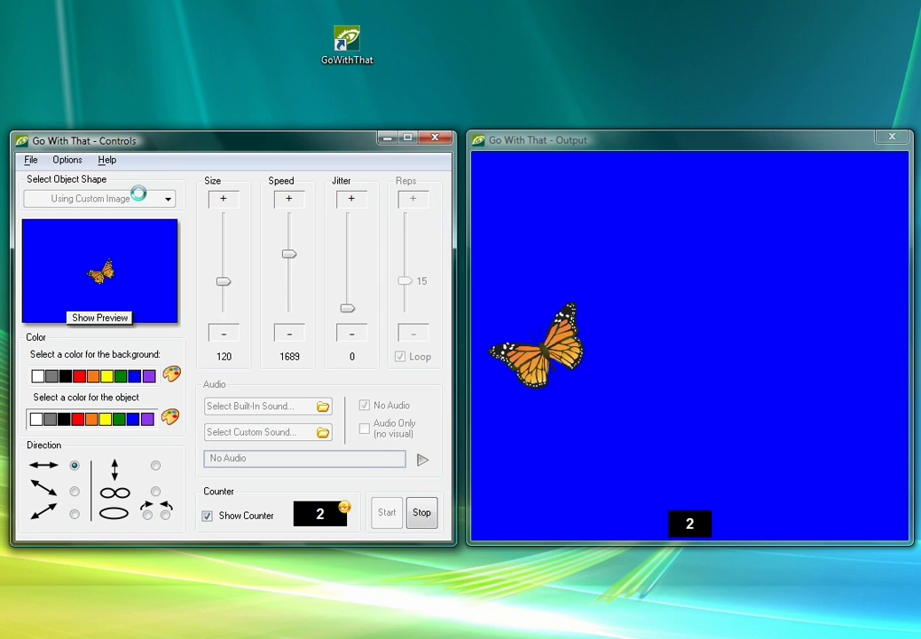
left_click(69, 161)
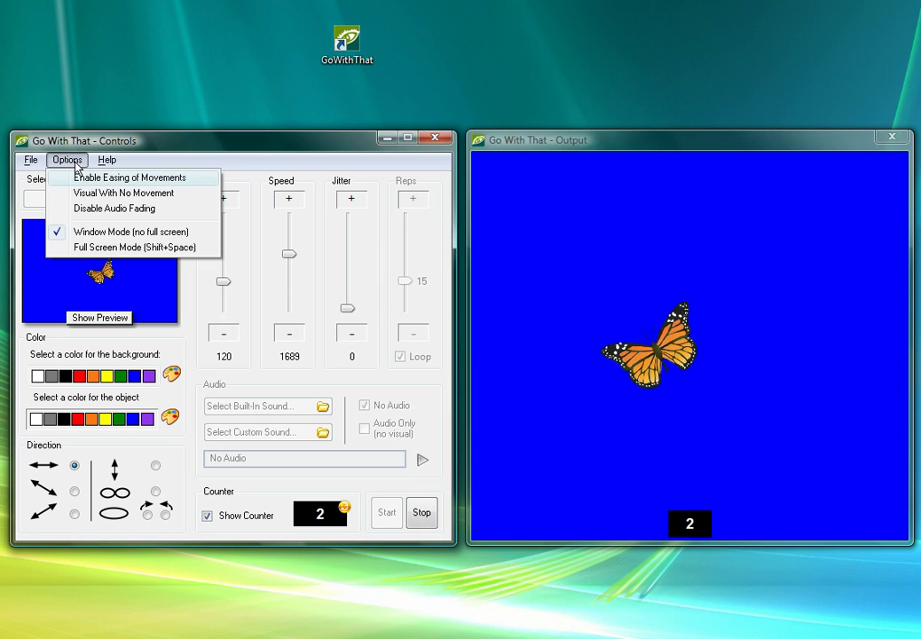
left_click(103, 249)
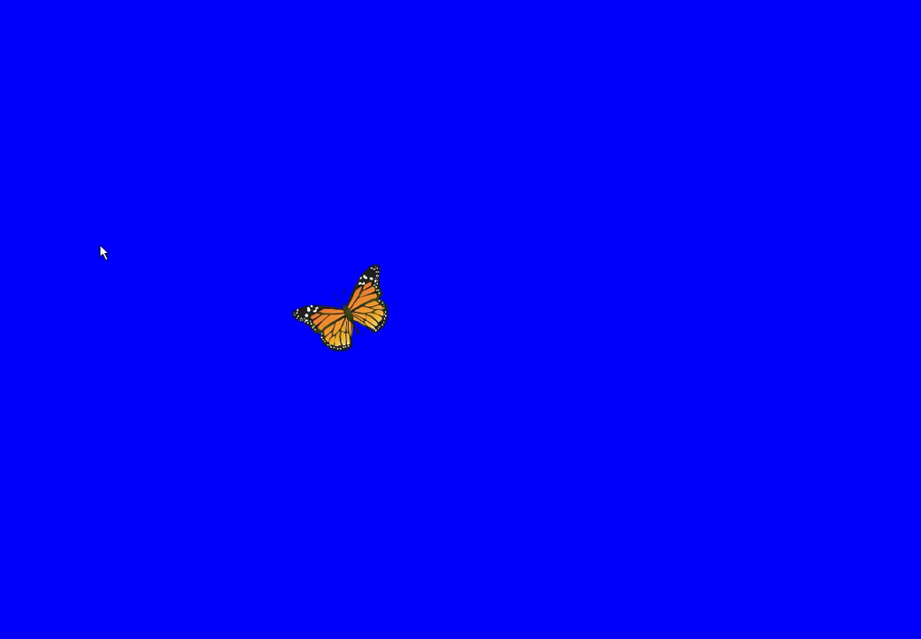
key("Escape")
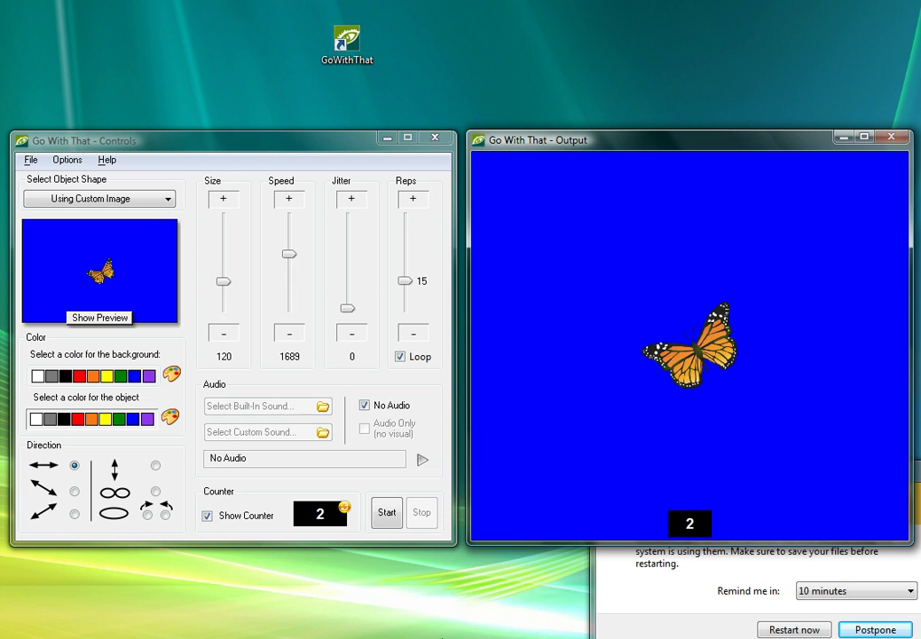
left_click(904, 632)
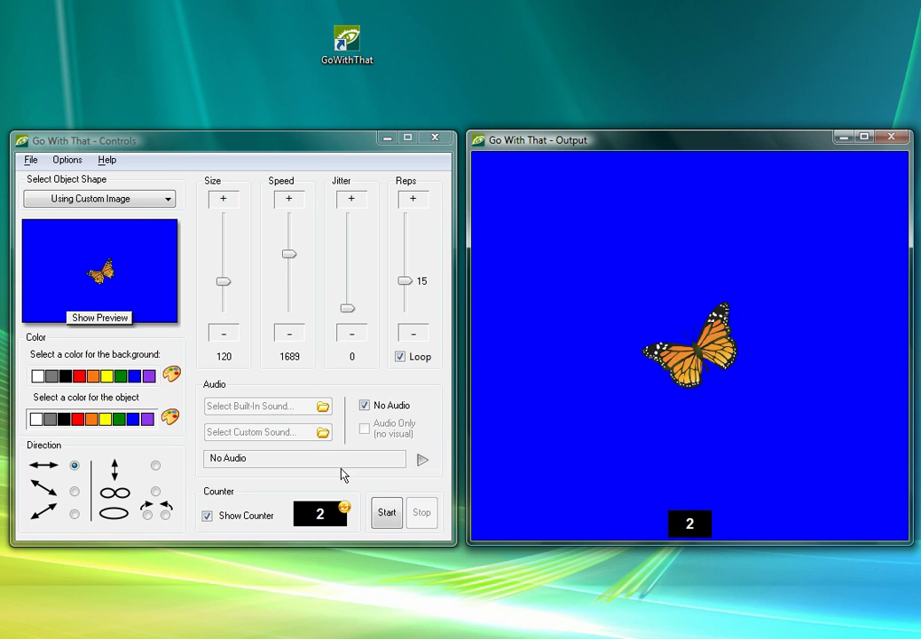
Step: Open the program's help, look through the Shortcut Keys, File Menu and Select Object Shape topics, and return to the controls
left_click(106, 161)
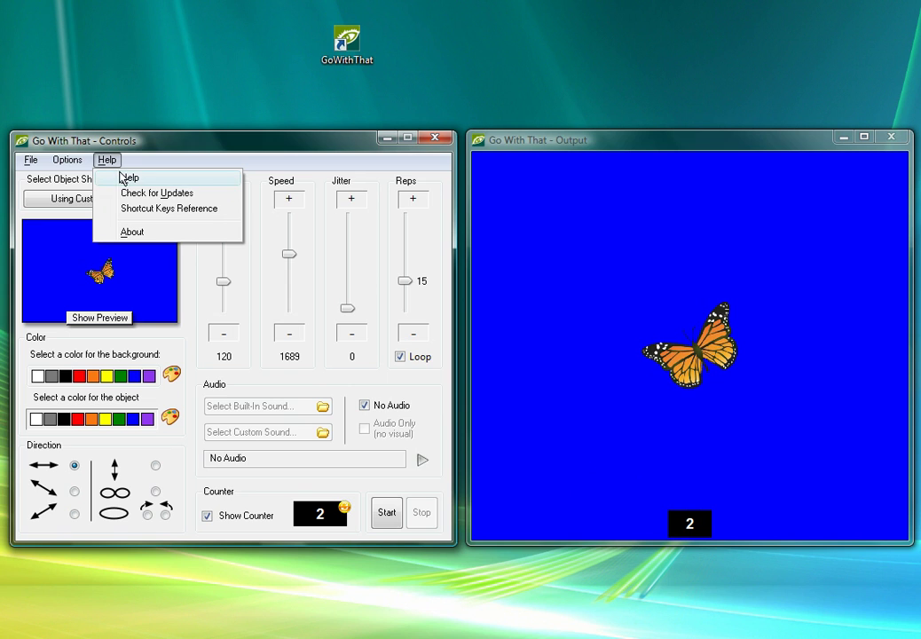
left_click(125, 180)
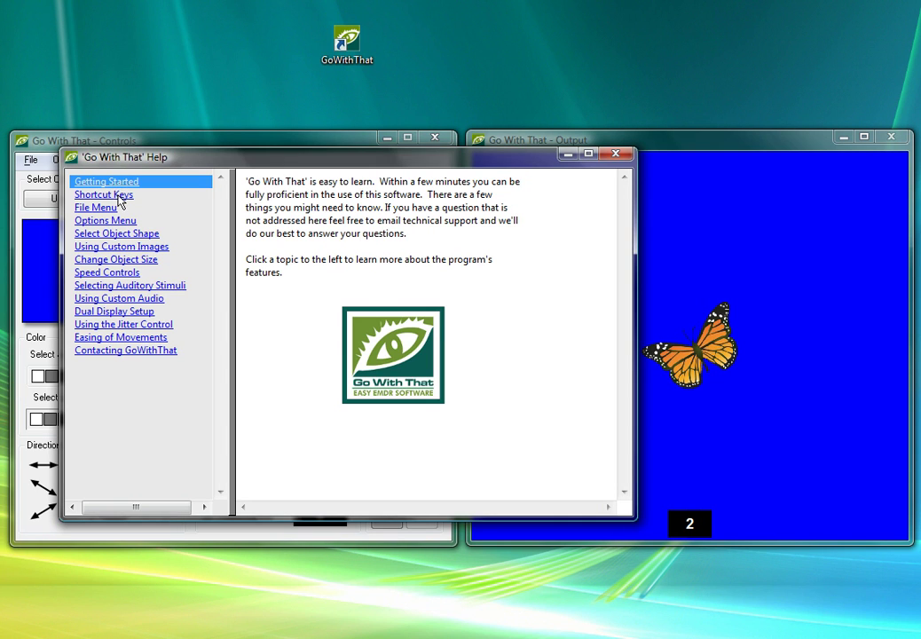
left_click(119, 197)
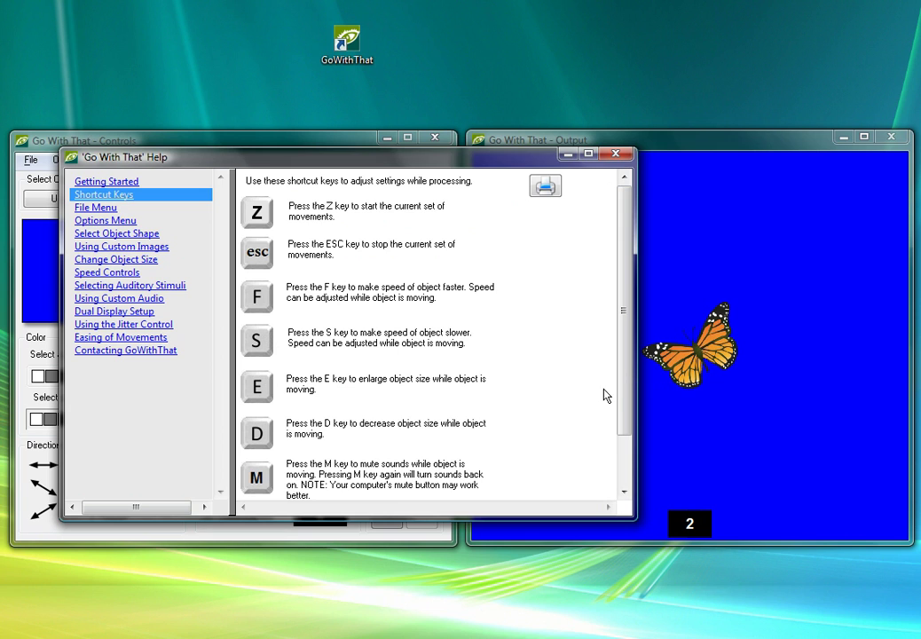
left_click_drag(627, 366, 648, 263)
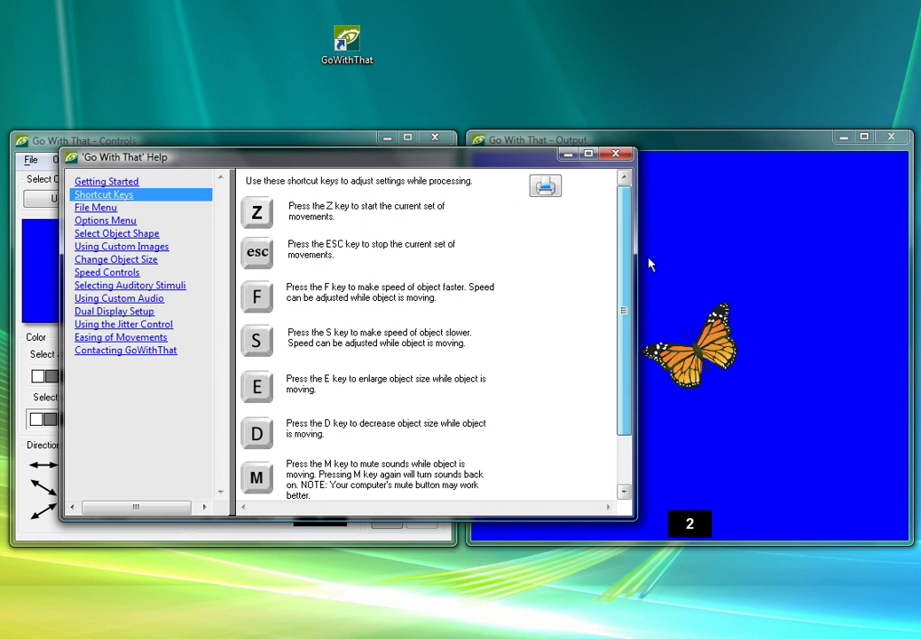
left_click(93, 207)
left_click(113, 233)
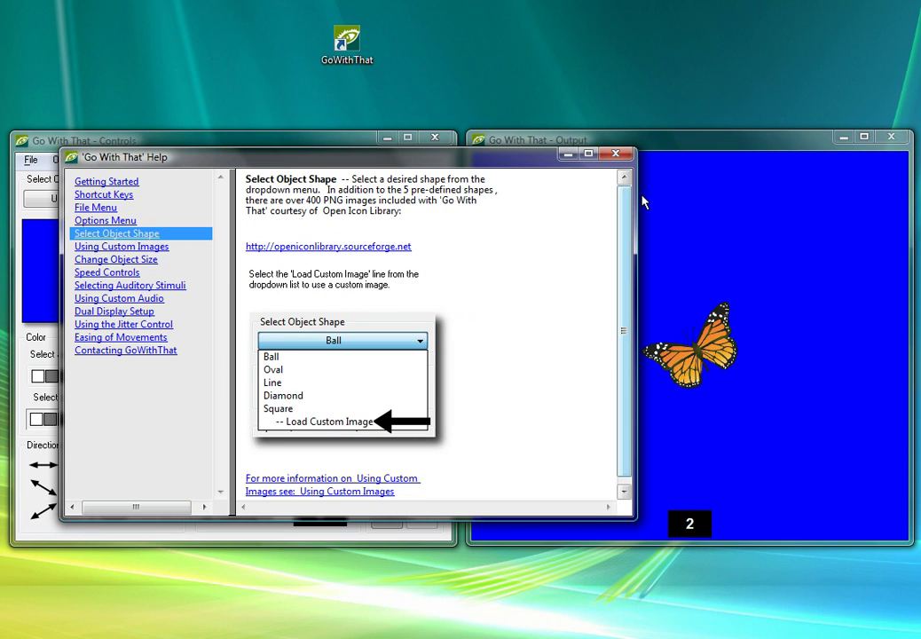
left_click(395, 142)
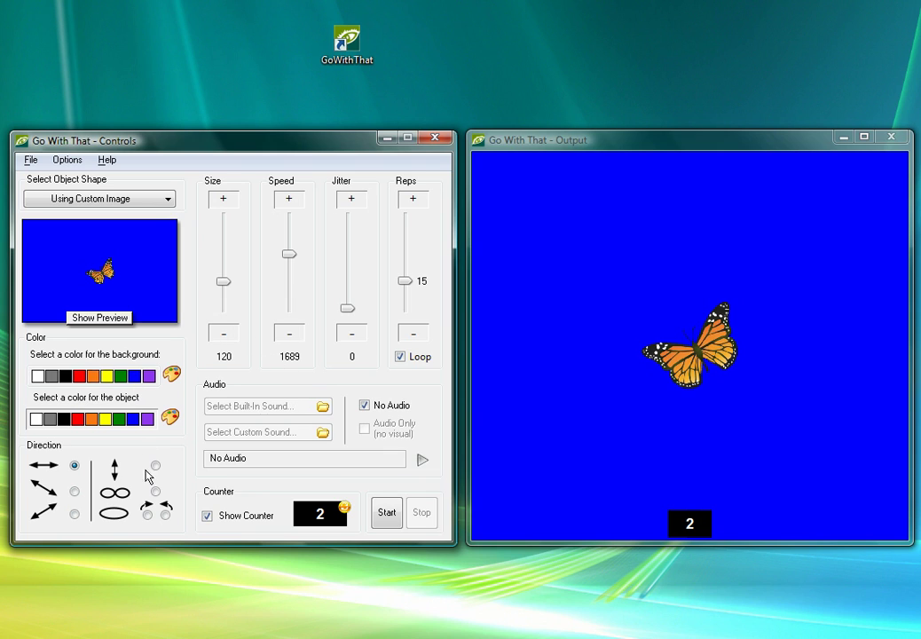
Step: Save the current settings as a Go With That settings file named test in the GoWithThat Audio Files folder
left_click(31, 160)
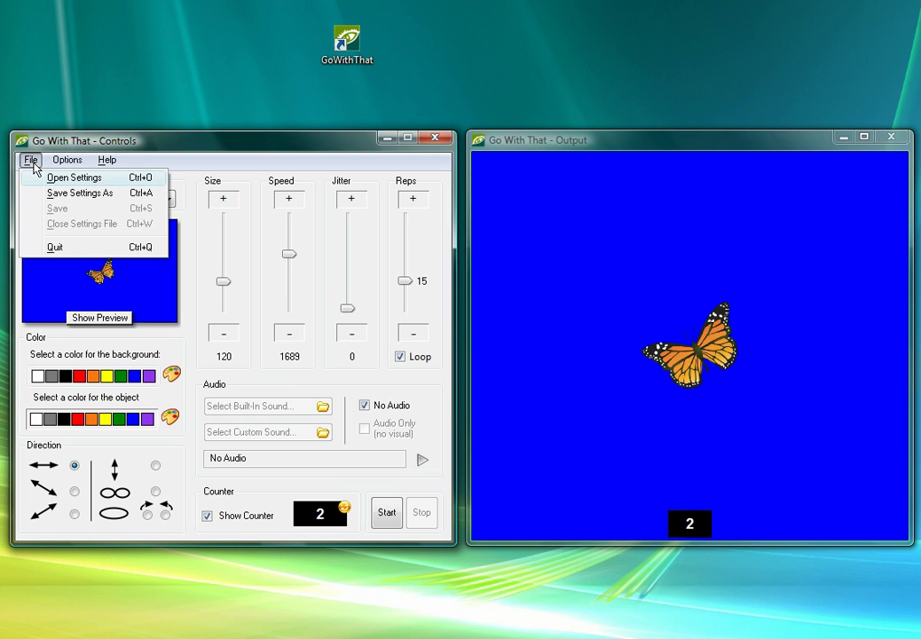
left_click(78, 199)
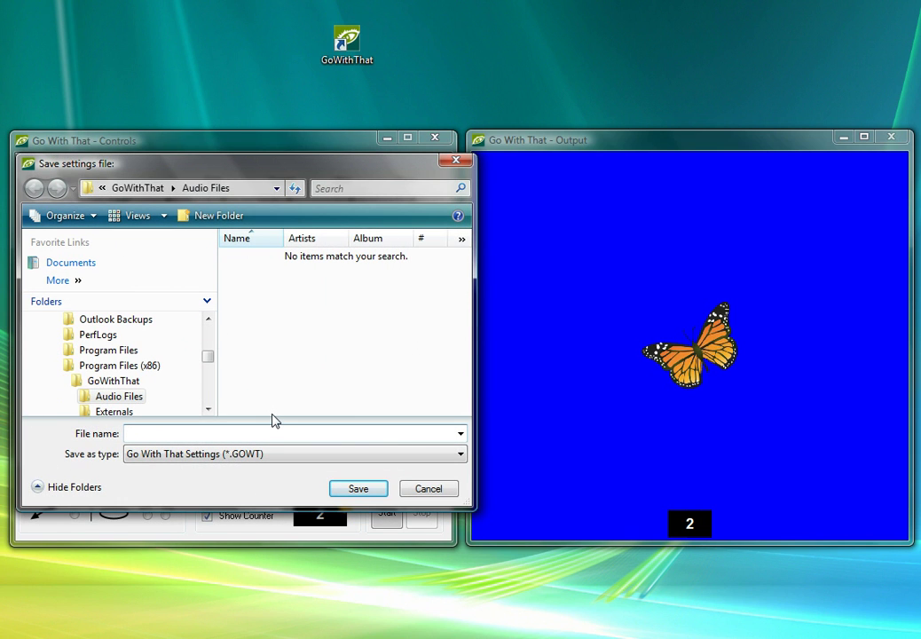
type("test")
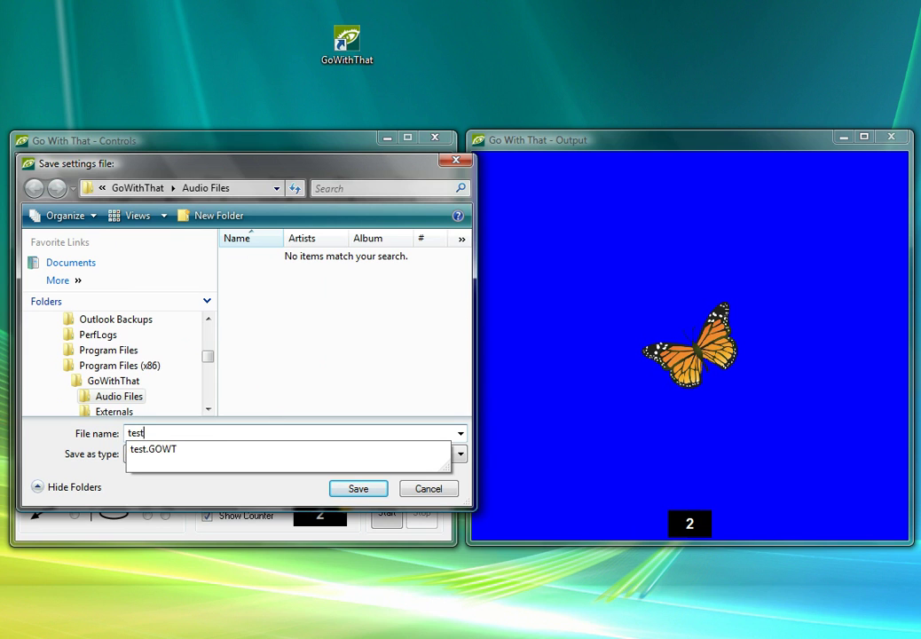
left_click(352, 491)
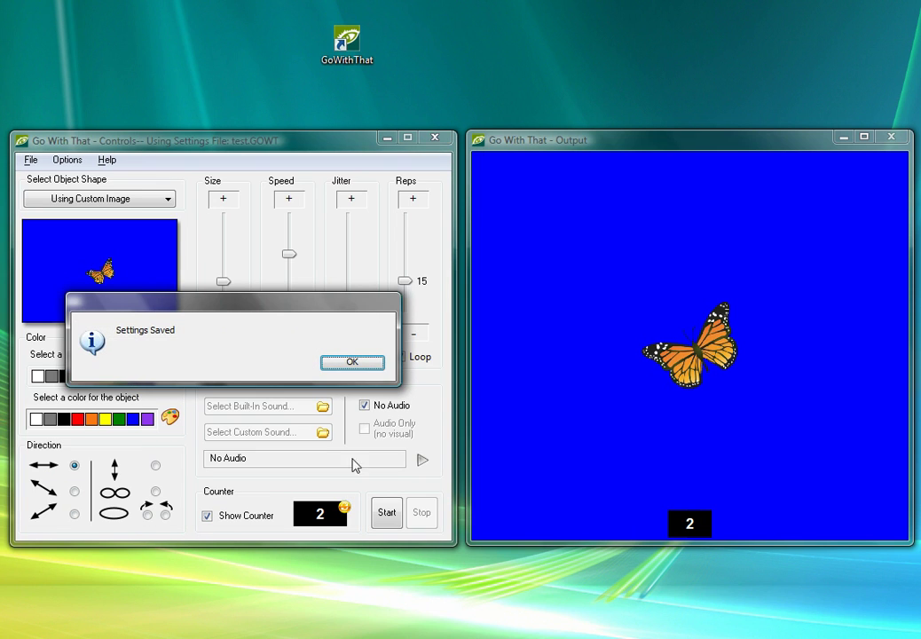
left_click(351, 362)
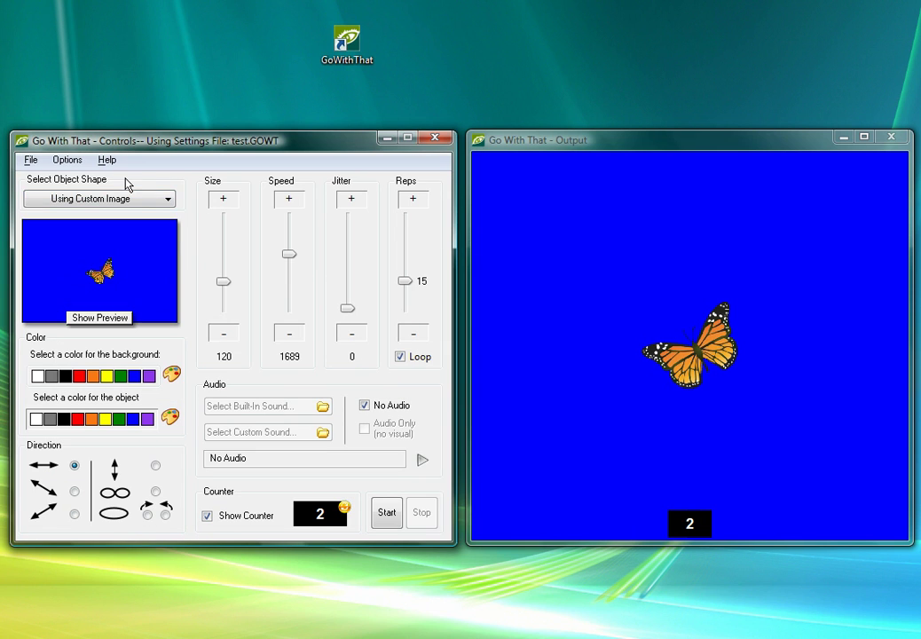
Step: Close the current settings file and make the ball white on a gray background
left_click(30, 160)
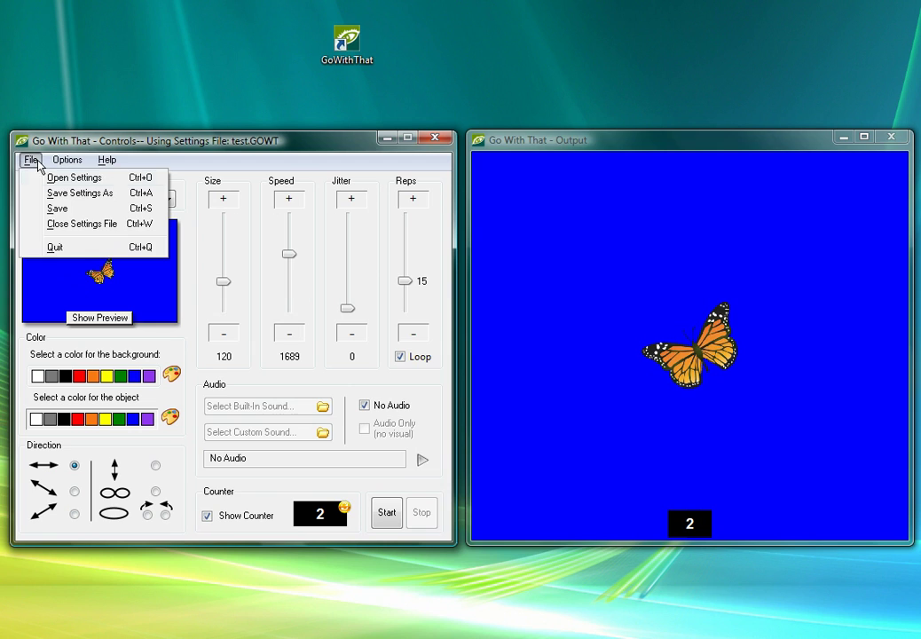
left_click(74, 228)
left_click(119, 419)
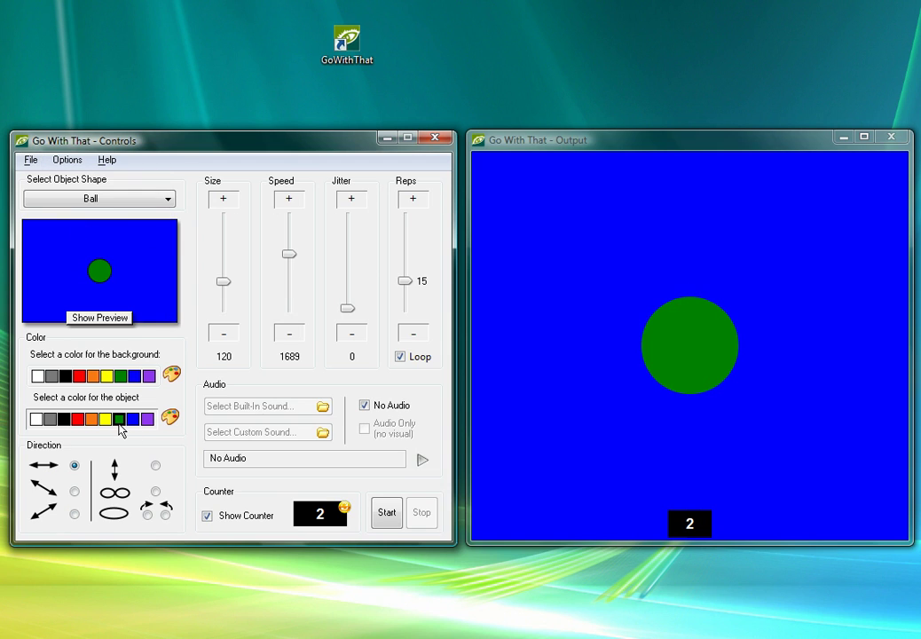
left_click(51, 376)
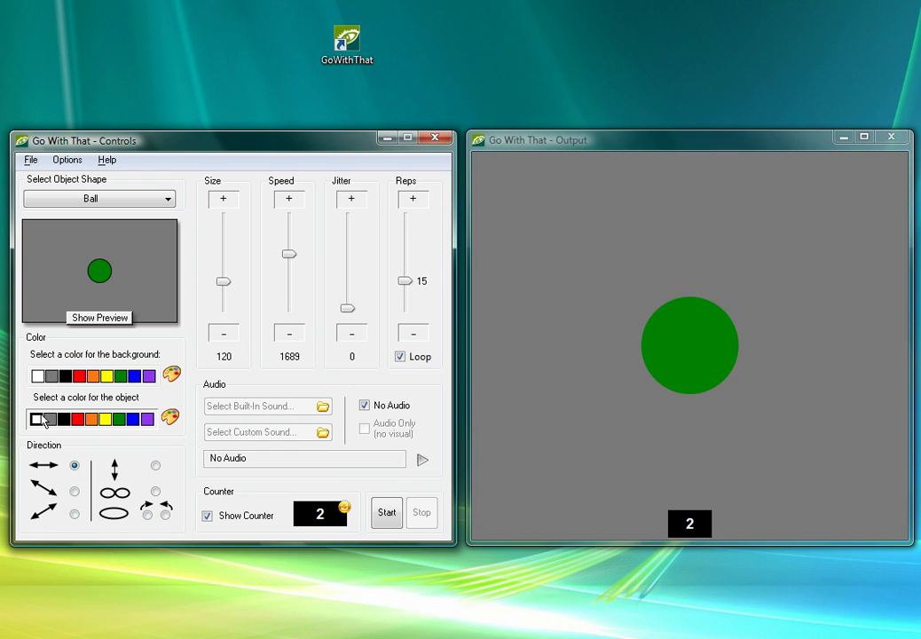
left_click(38, 419)
Step: Set the ball's direction to the counterclockwise ellipse and its size to 41
left_click(165, 514)
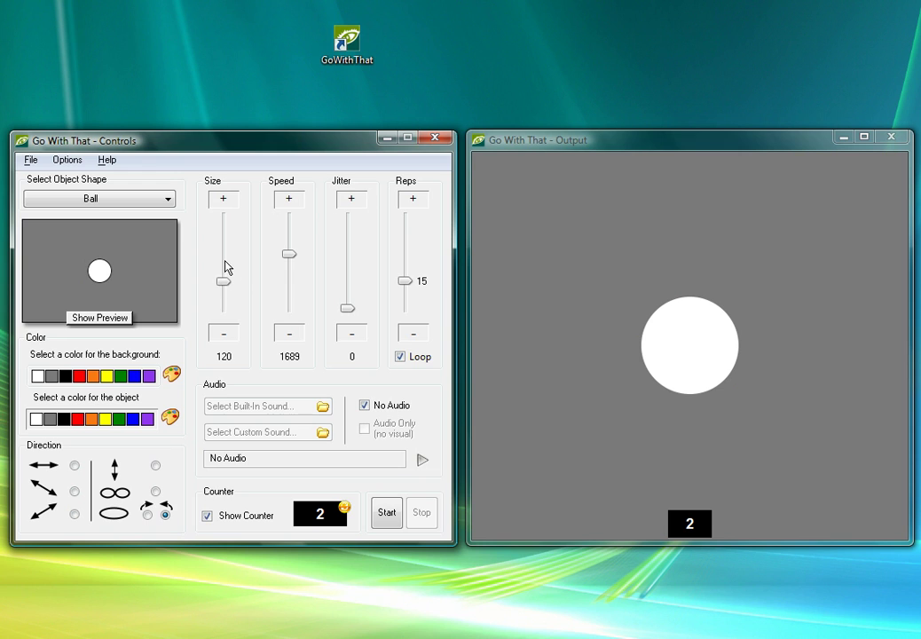
left_click_drag(224, 280, 229, 305)
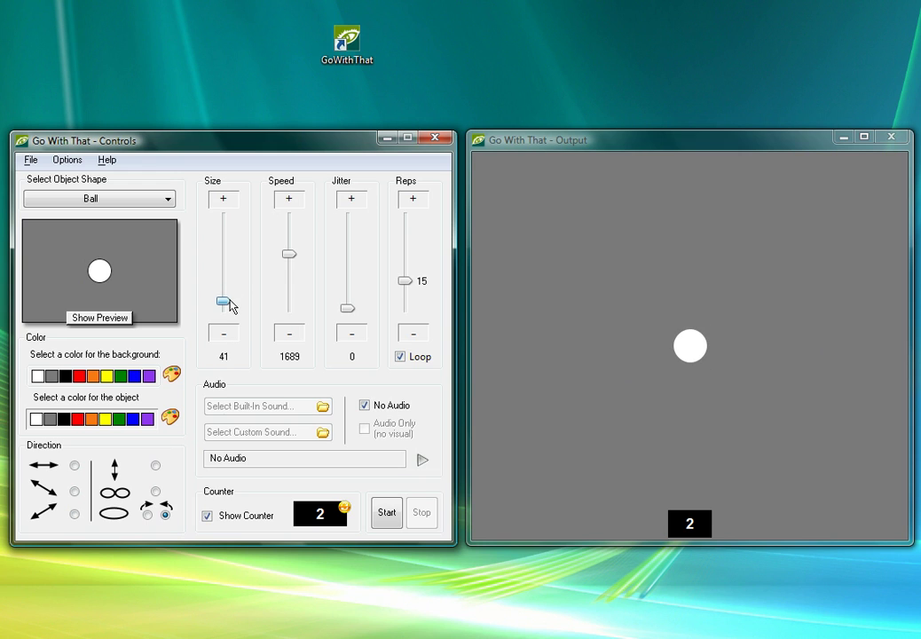
Step: Open the saved settings file test.GOWT from the GoWithThat Audio Files folder
left_click(29, 161)
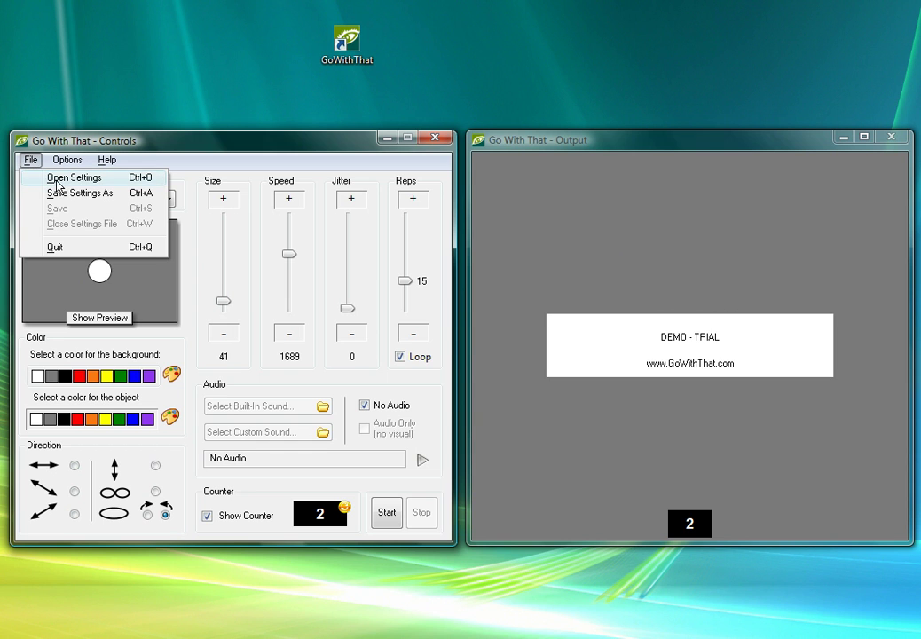
left_click(59, 180)
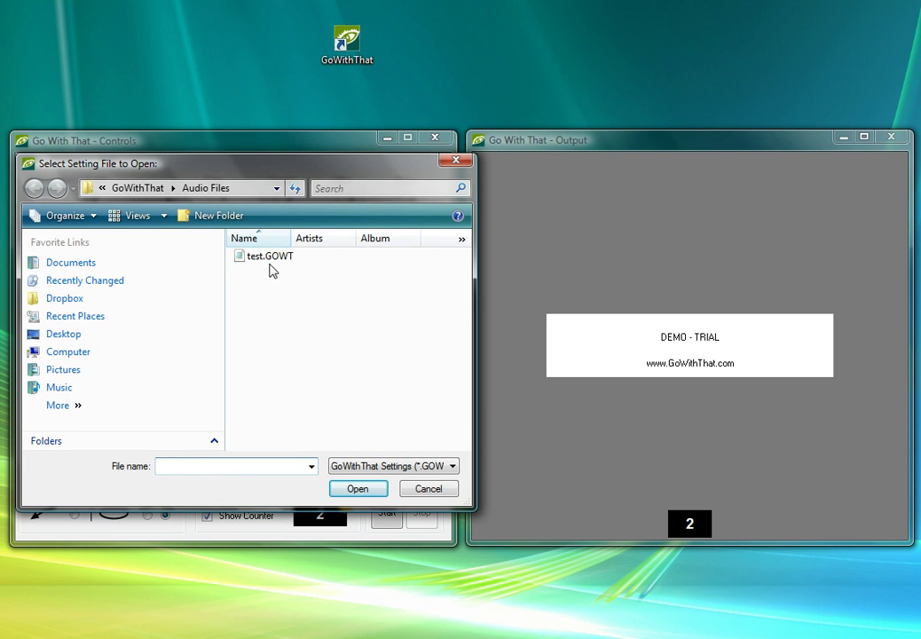
left_click(266, 260)
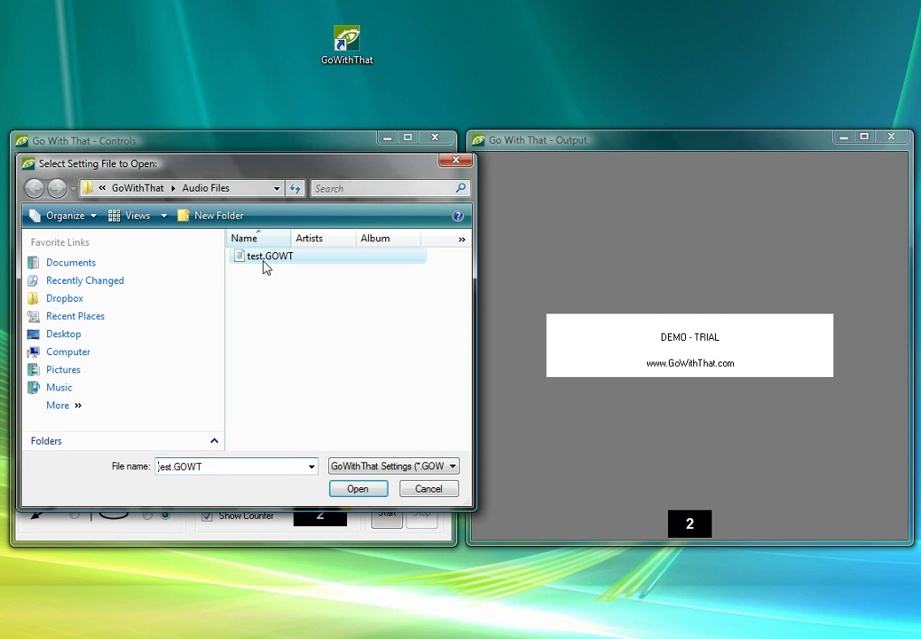
left_click(357, 489)
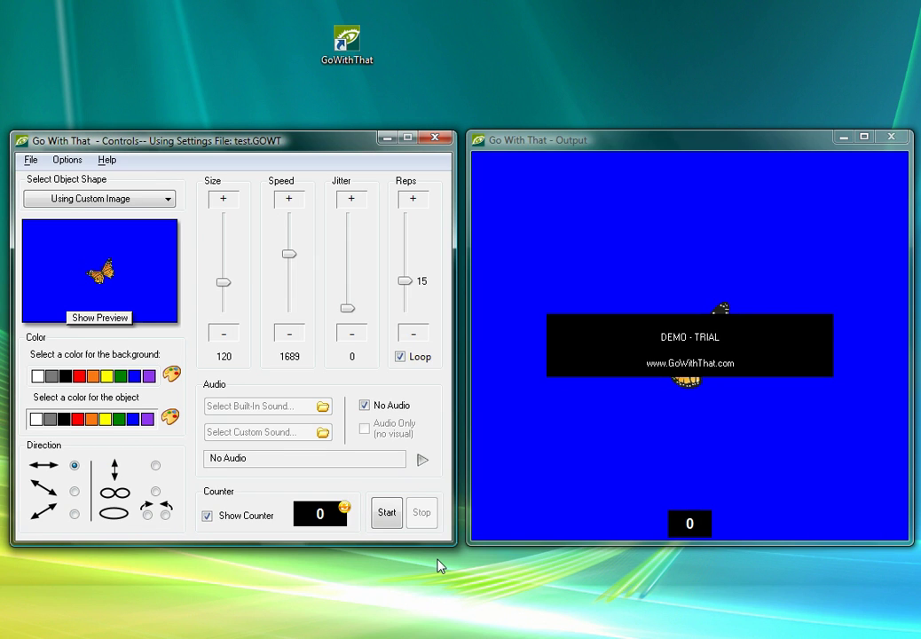